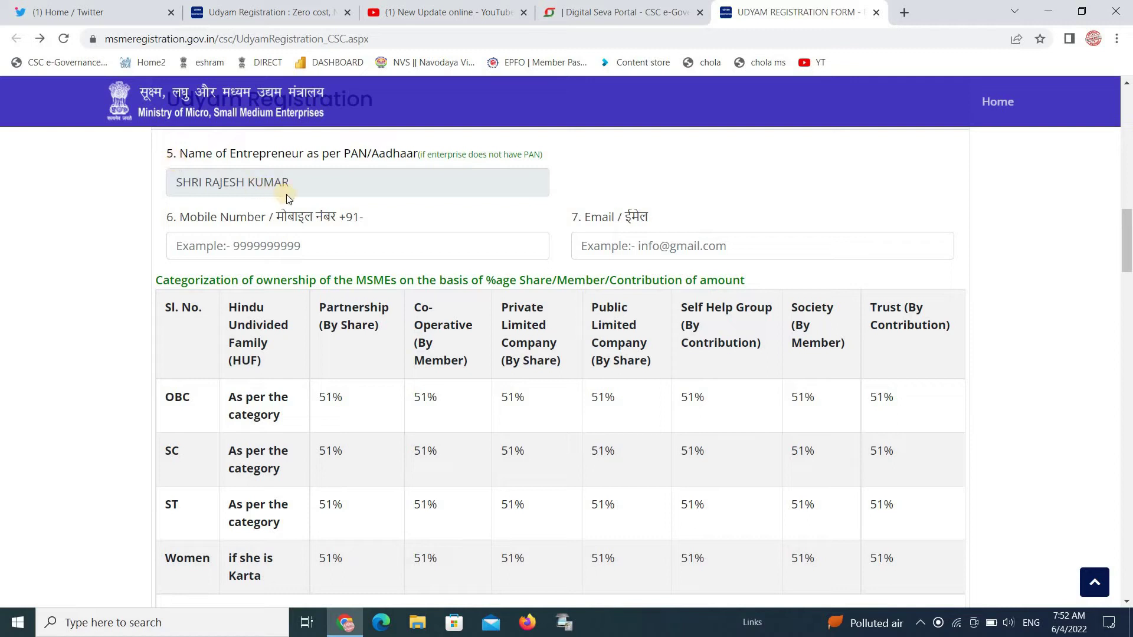
pyautogui.click(295, 247)
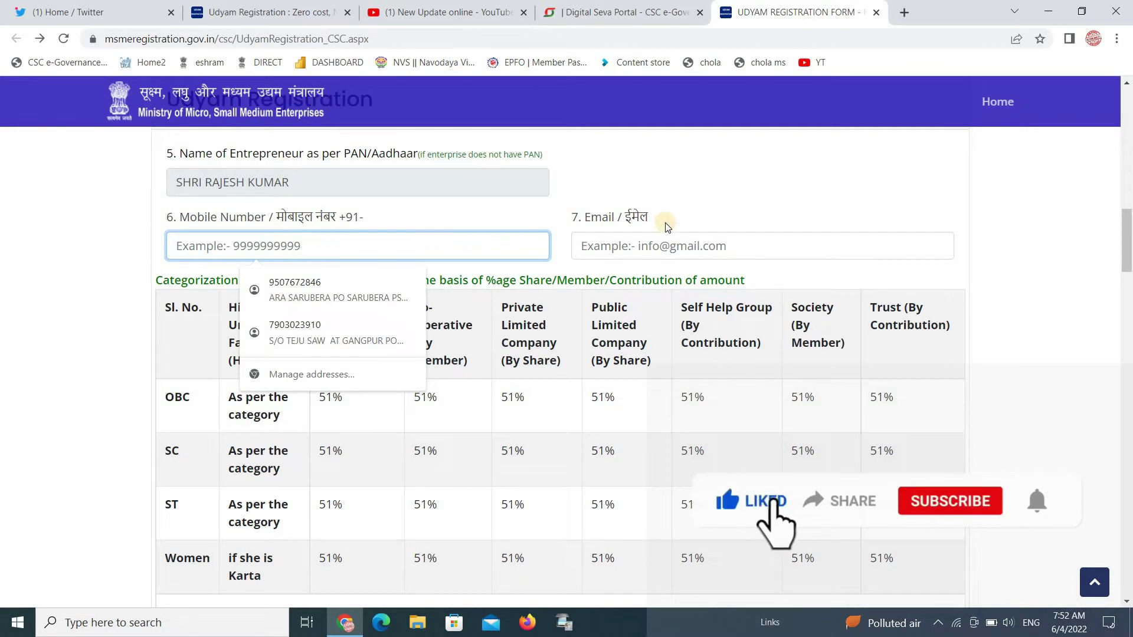
pyautogui.click(664, 247)
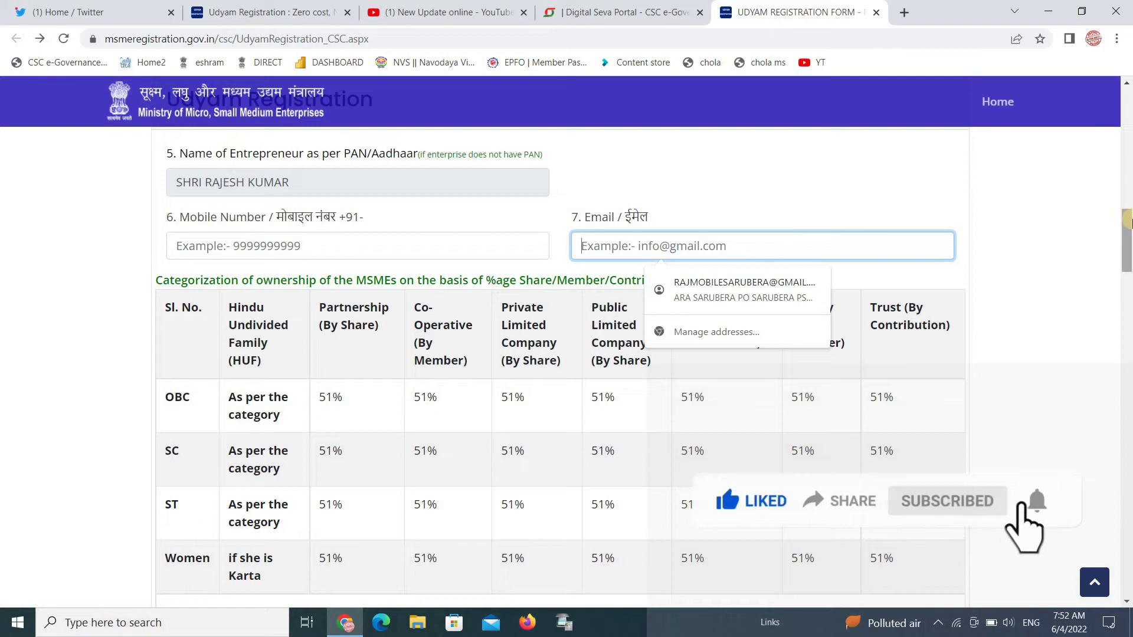
pyautogui.moveTo(1128, 224); pyautogui.dragTo(1128, 260)
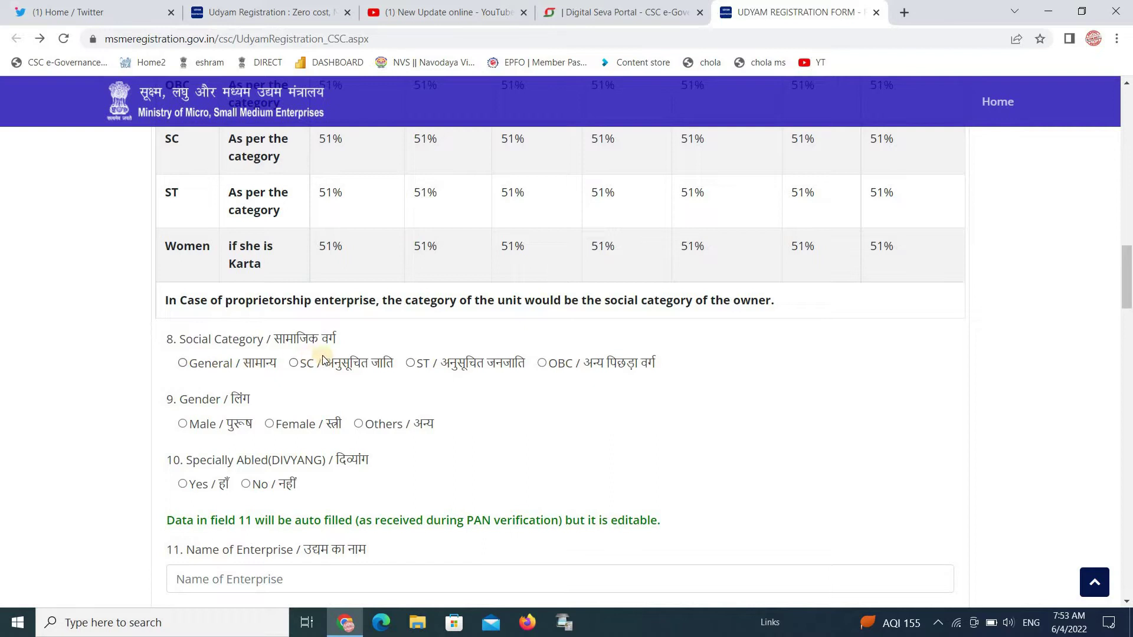
# Select OBC social category, Male gender and No for specially abled
pyautogui.click(541, 364)
pyautogui.click(183, 425)
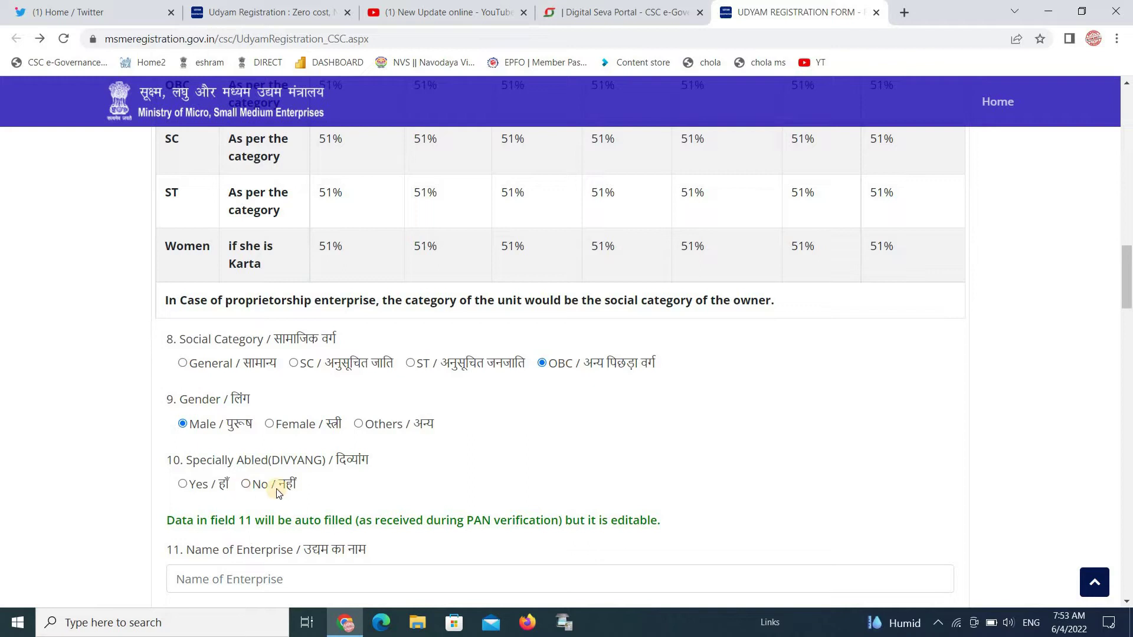
pyautogui.click(246, 485)
pyautogui.moveTo(1128, 287); pyautogui.dragTo(1128, 317)
pyautogui.click(203, 275)
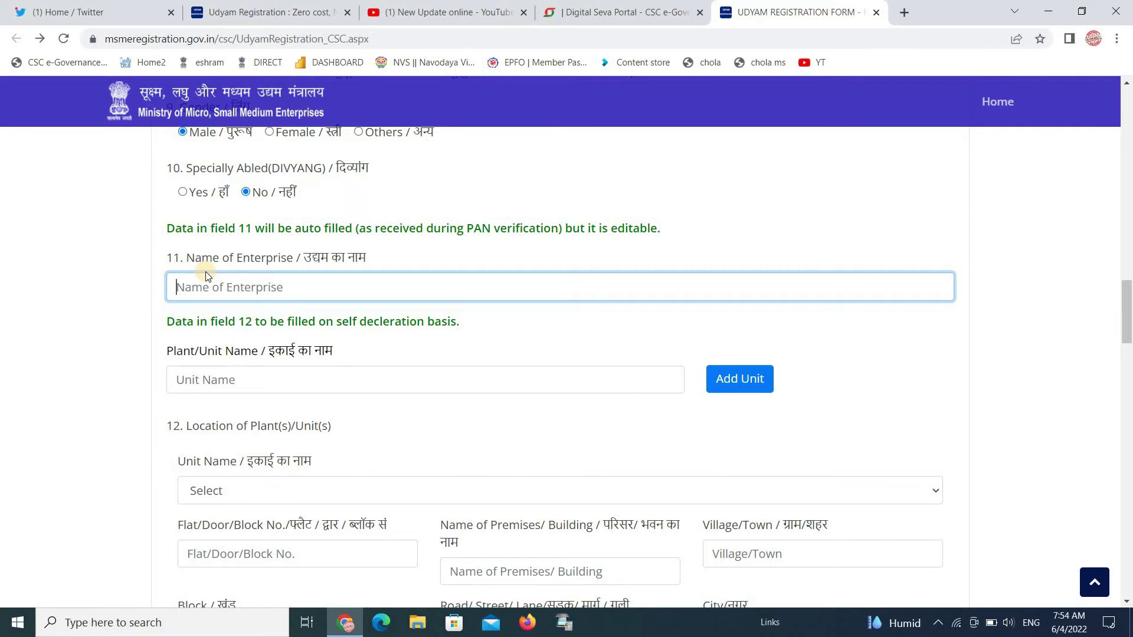
# Enter RAJ MOBILE as the enterprise name and add RAJ MOBILE as plant unit 1
pyautogui.write('RAJ MOBILE')
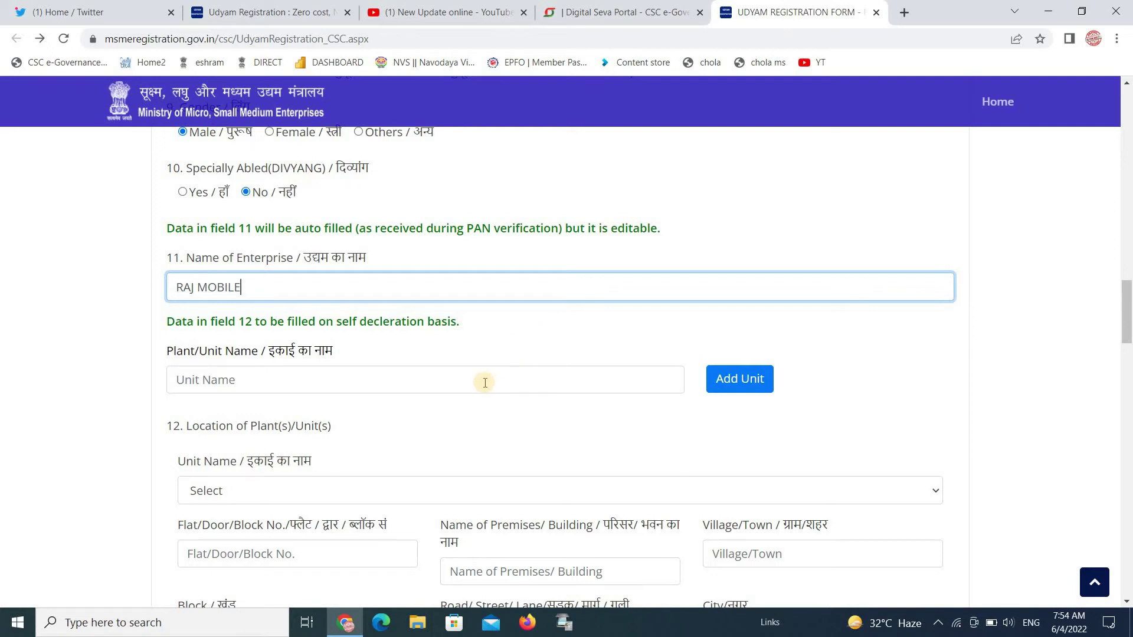
pyautogui.click(485, 383)
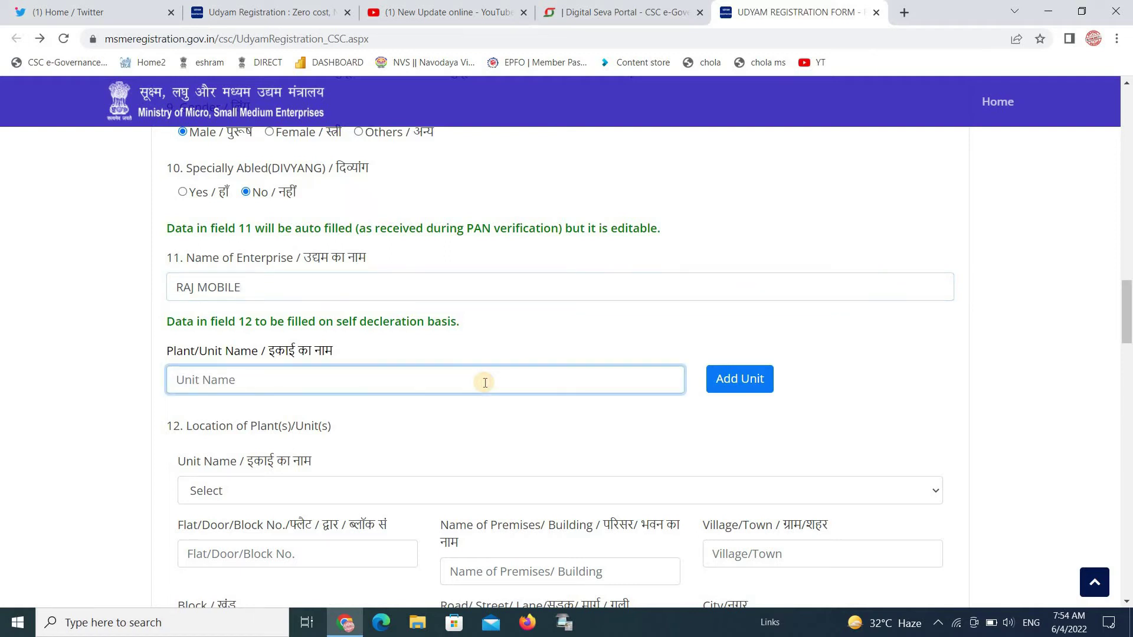
pyautogui.write('RAJ MOBILE')
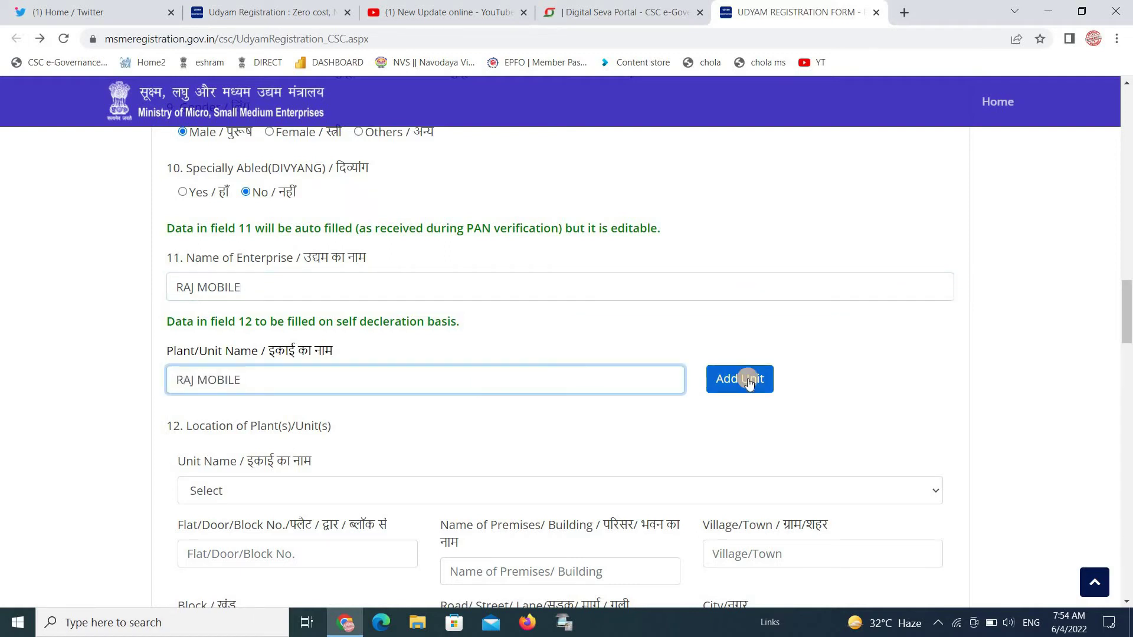
pyautogui.click(748, 382)
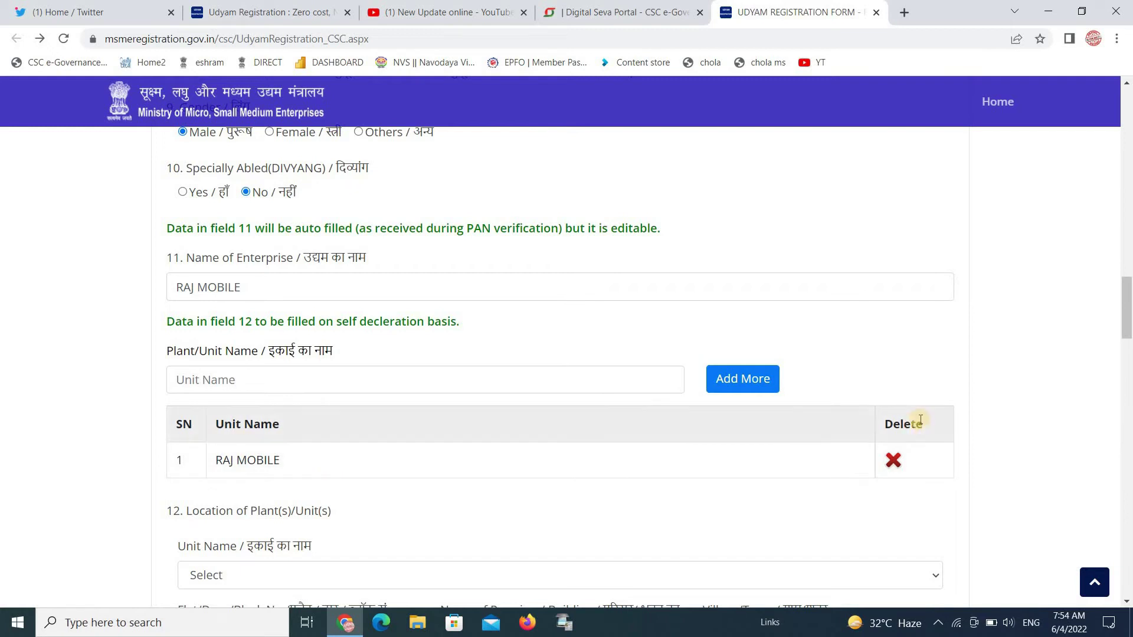
pyautogui.moveTo(1129, 306); pyautogui.dragTo(1128, 343)
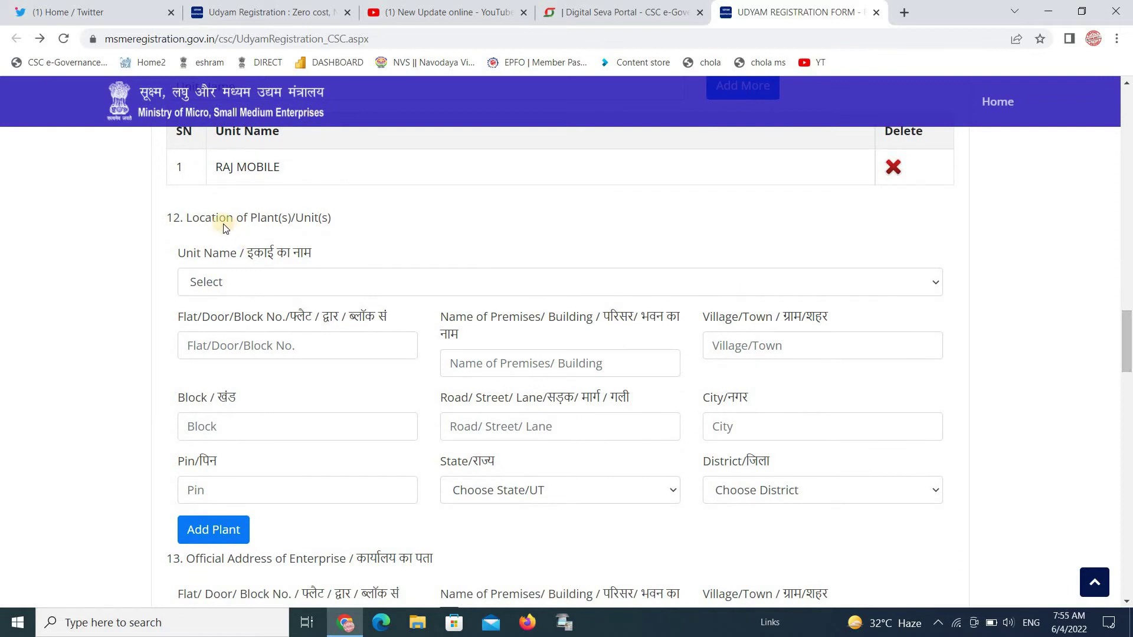
# Choose RAJ MOBILE as the unit to locate and enter flat number 01
pyautogui.click(349, 290)
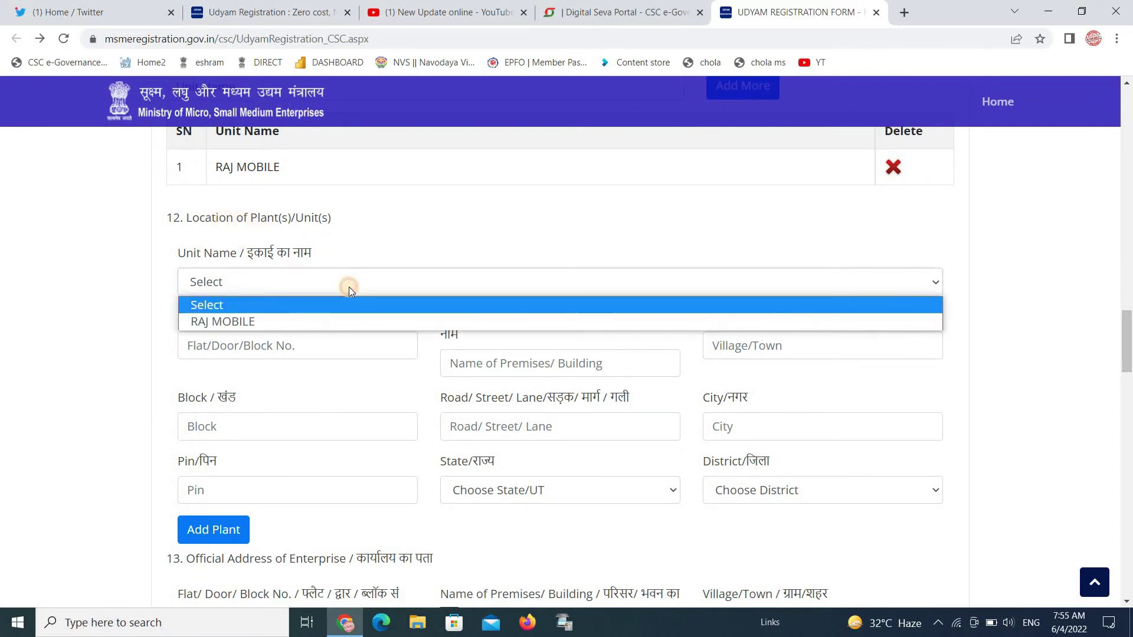
pyautogui.click(331, 318)
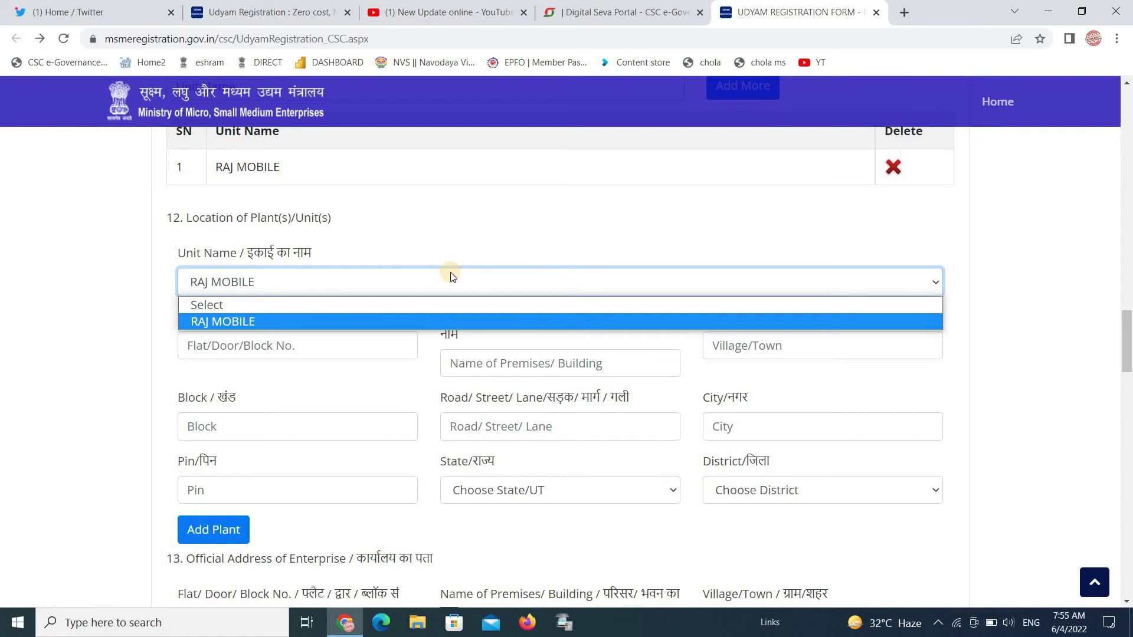
pyautogui.click(408, 319)
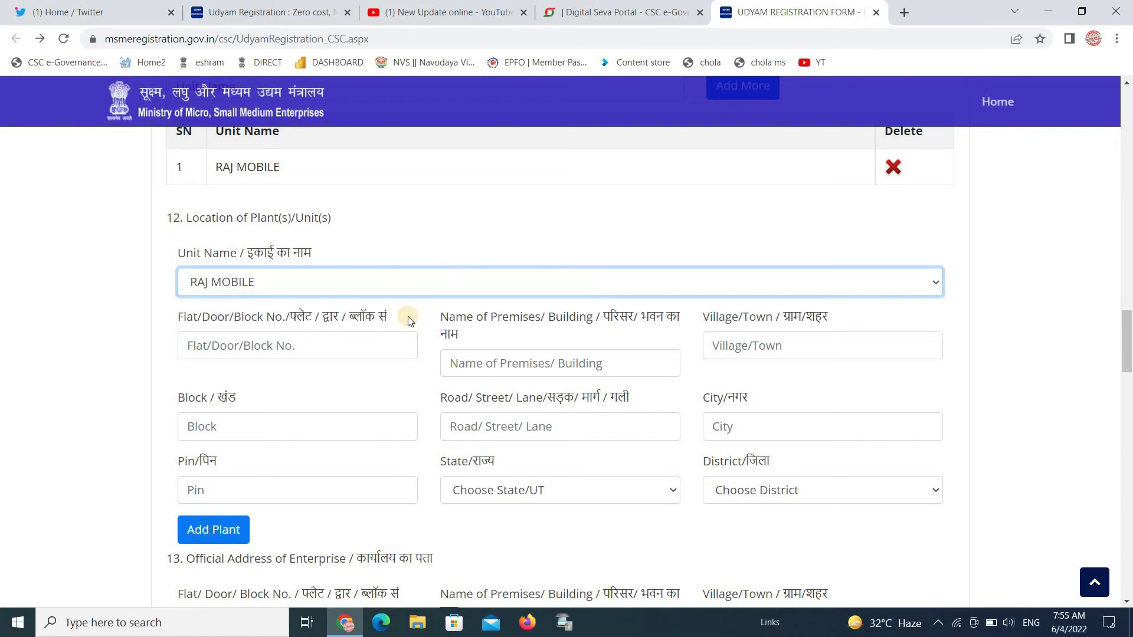
pyautogui.click(350, 346)
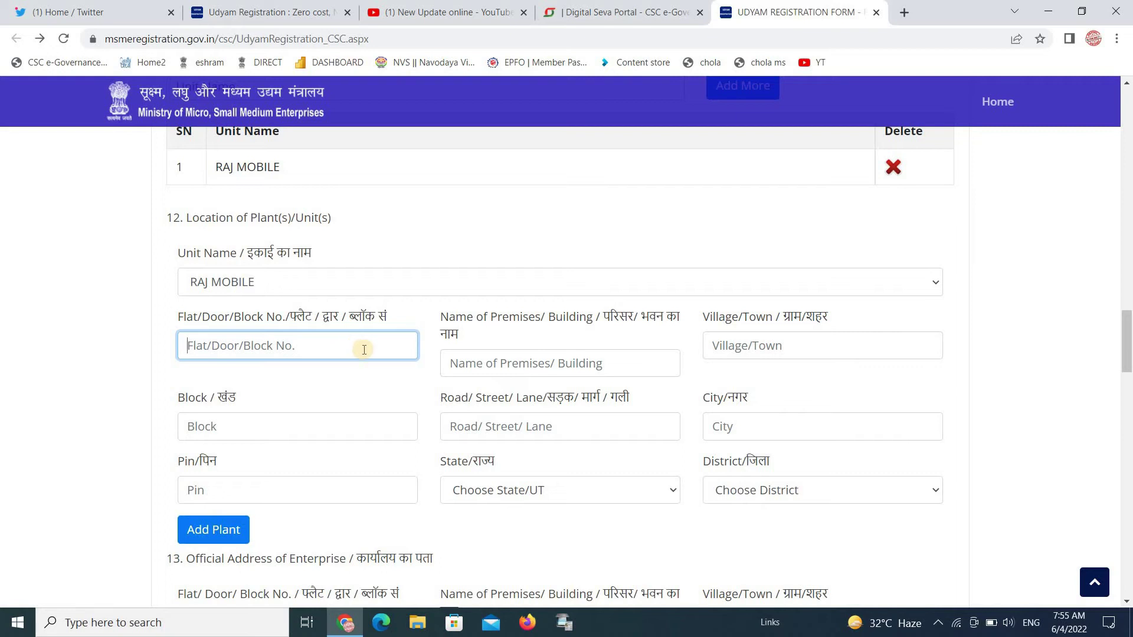
pyautogui.write('01')
pyautogui.scroll(-1, 506, 361)
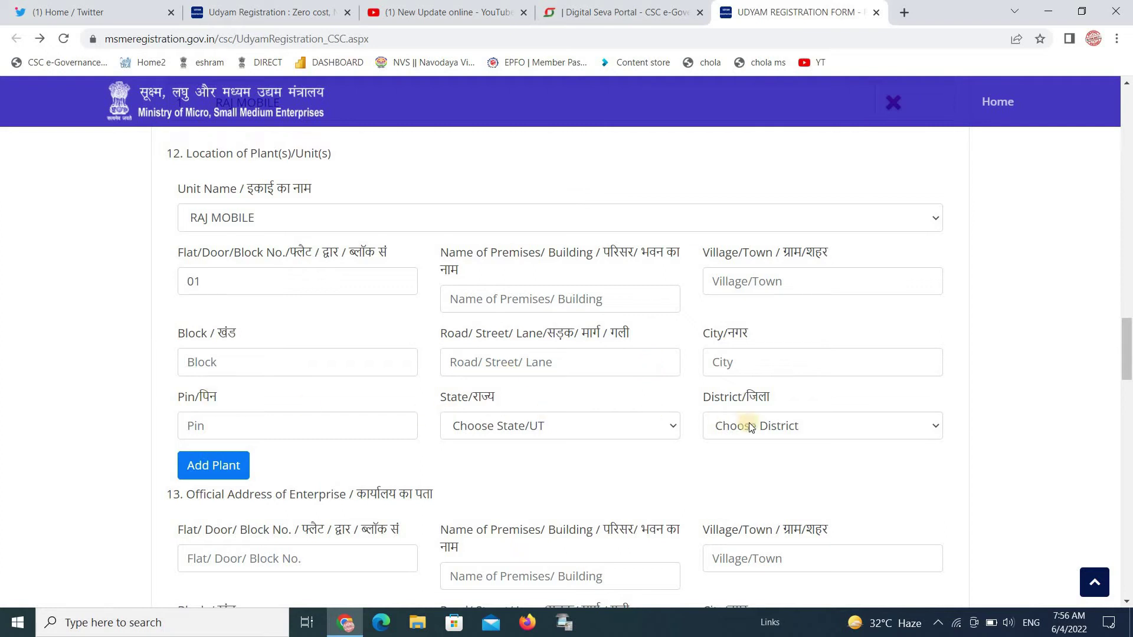
# Set the plant's state to JHARKHAND and district to RAMGARH
pyautogui.click(604, 413)
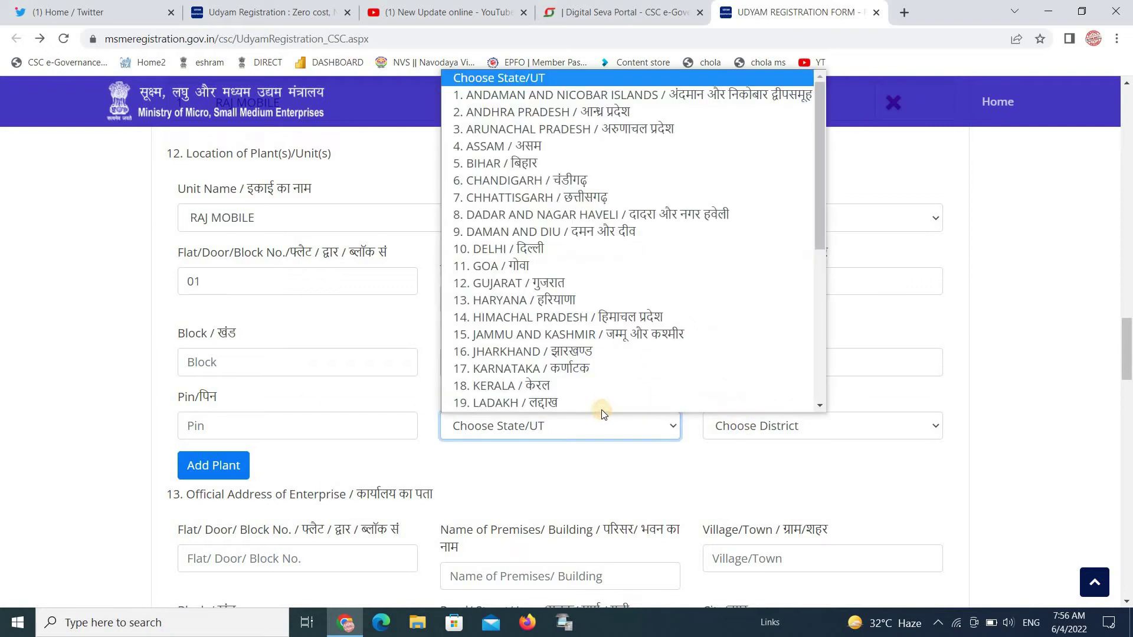
pyautogui.click(664, 357)
pyautogui.click(777, 430)
pyautogui.scroll(-1, 777, 399)
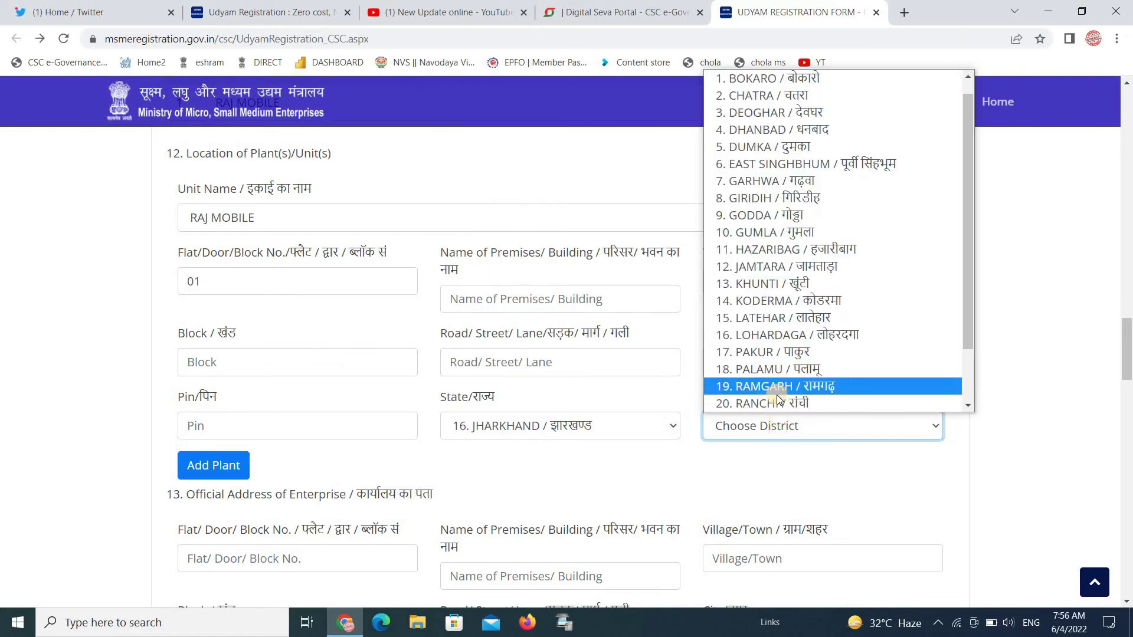
pyautogui.click(777, 390)
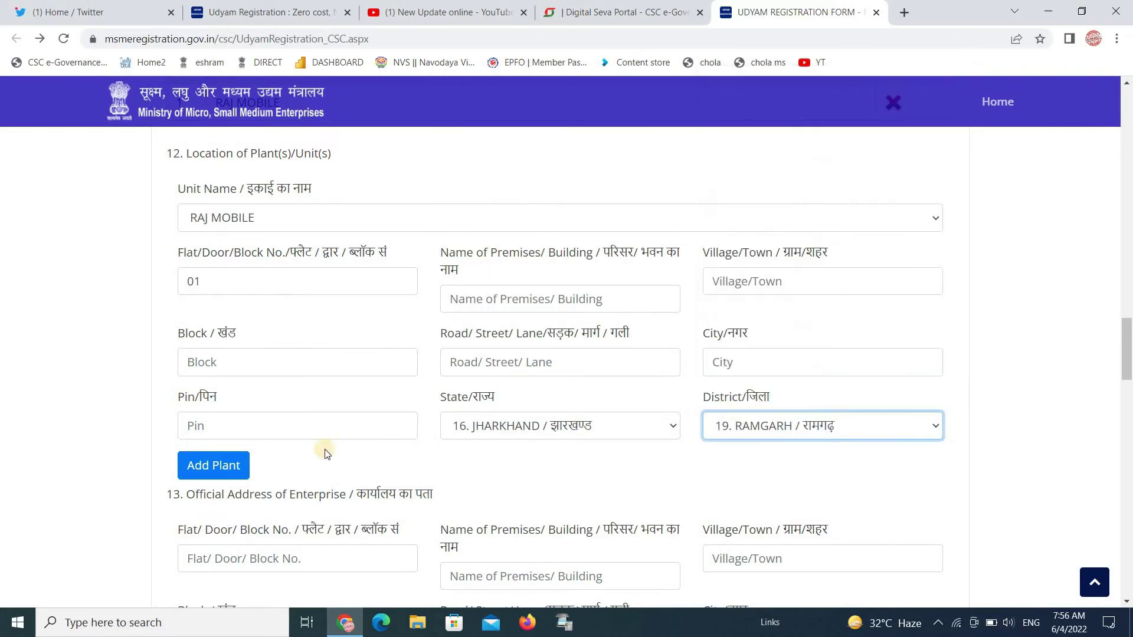
pyautogui.click(214, 466)
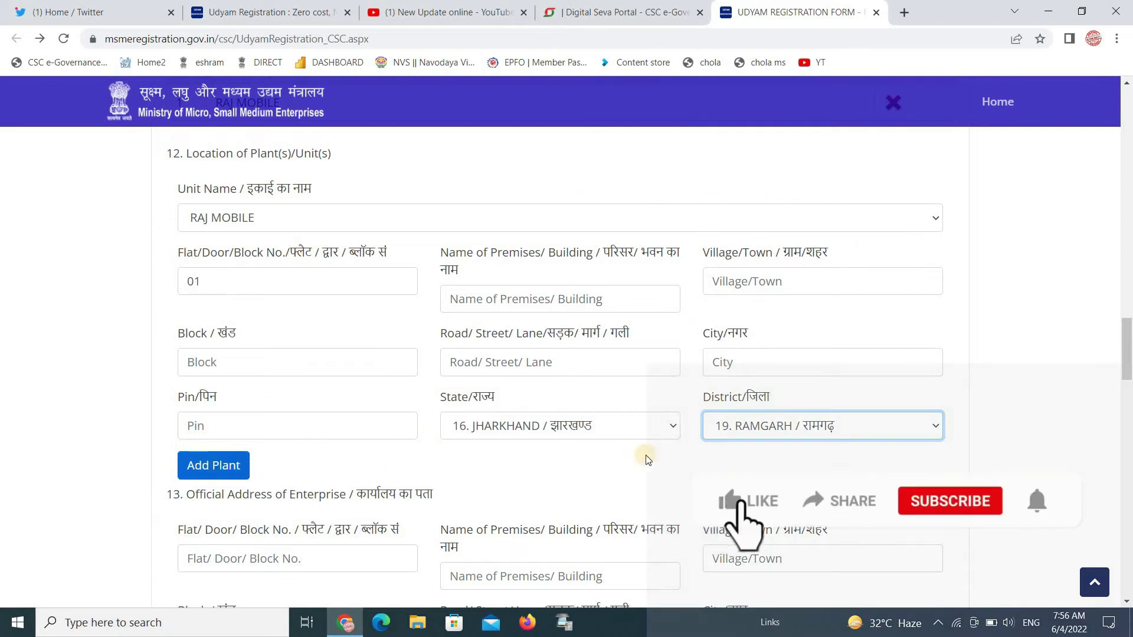
# Add the RAJ MOBILE plant location and scroll down to Status of Enterprise and Bank Details
pyautogui.scroll(-3, 1127, 345)
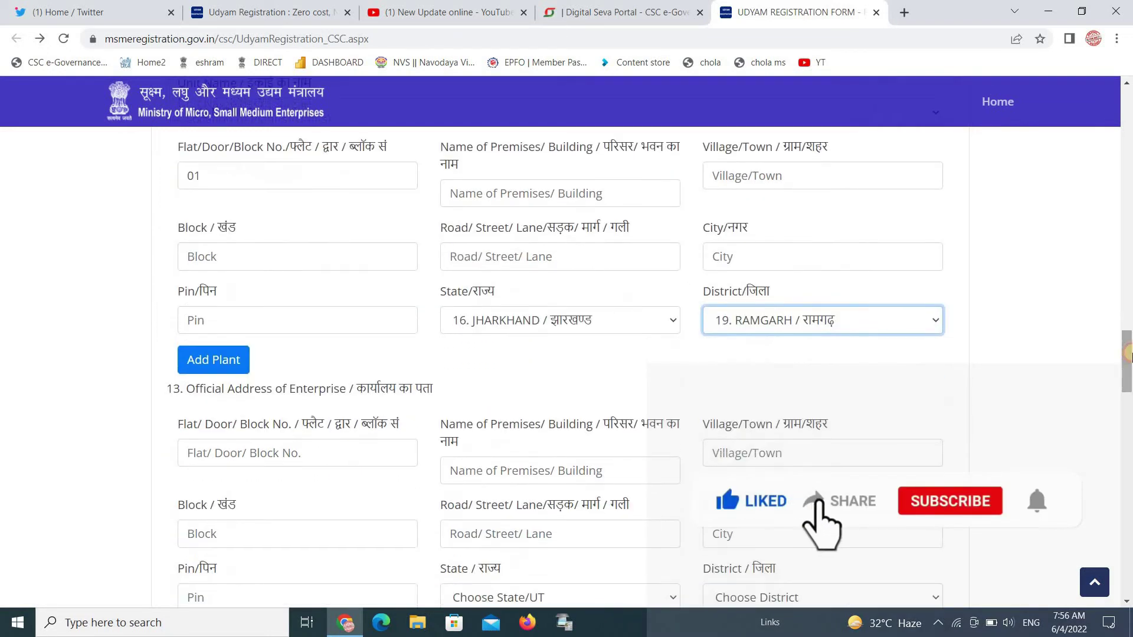
pyautogui.scroll(-2, 1127, 369)
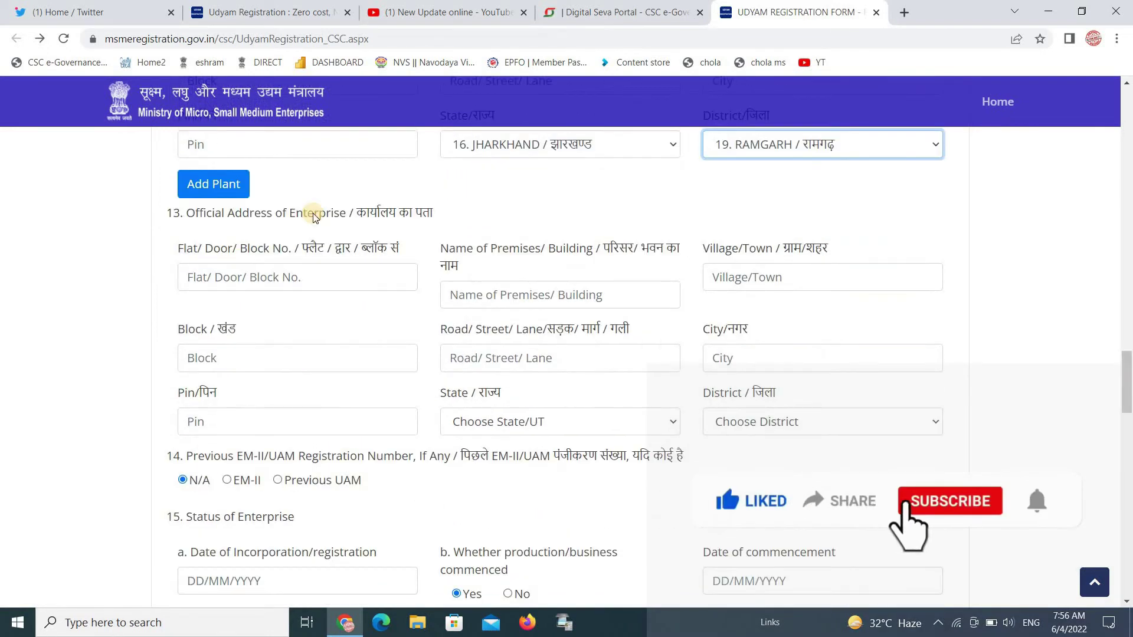
pyautogui.click(190, 196)
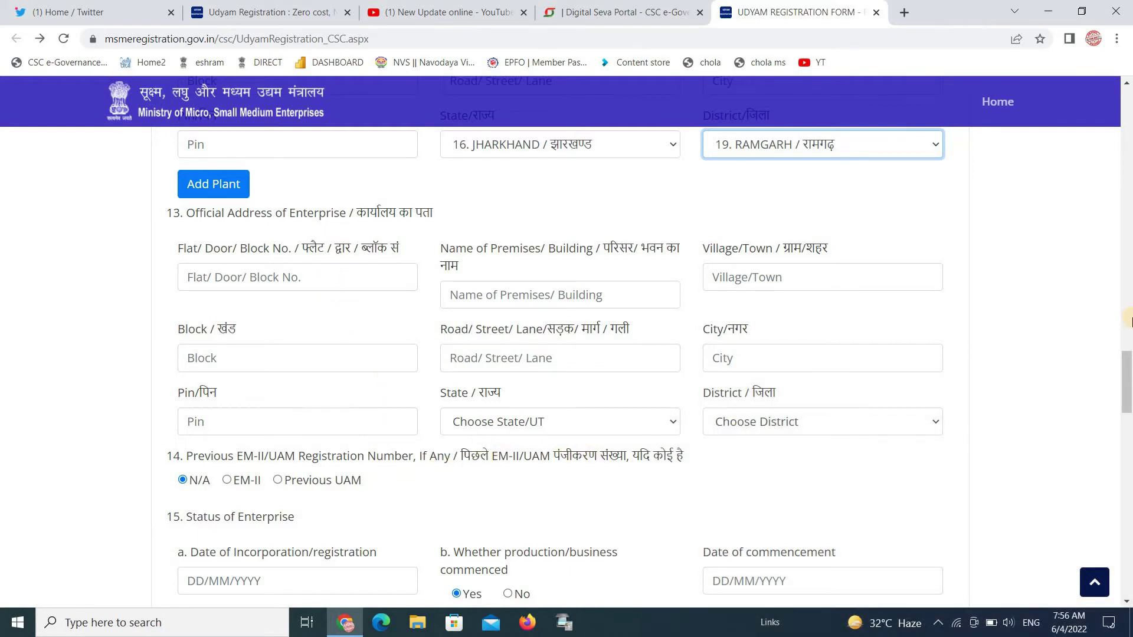
pyautogui.scroll(-4, 229, 206)
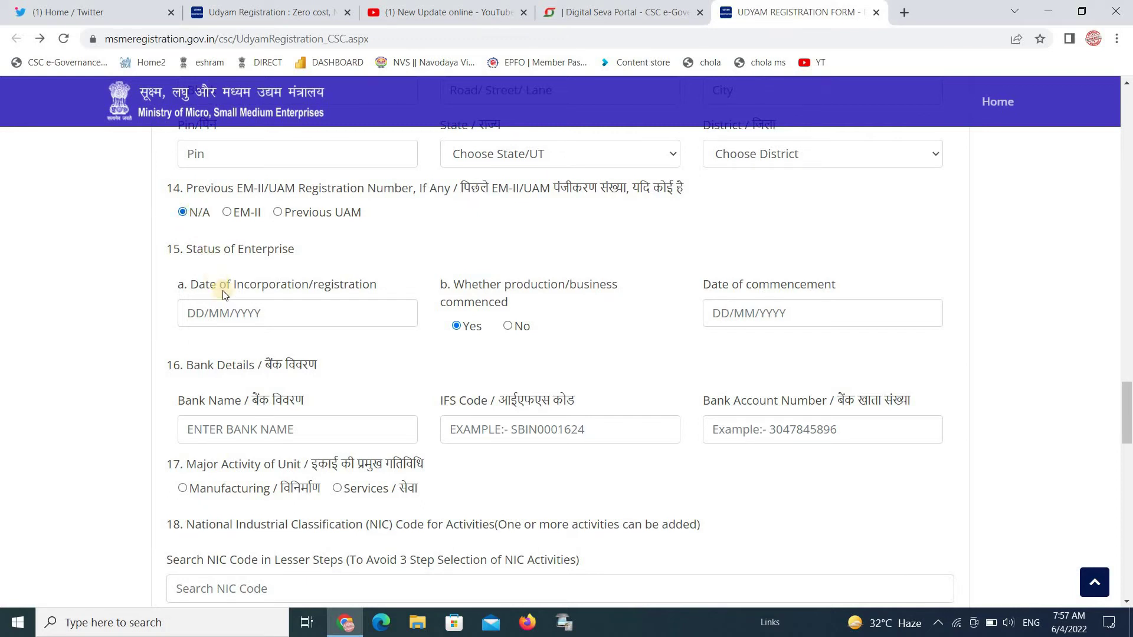
pyautogui.click(282, 314)
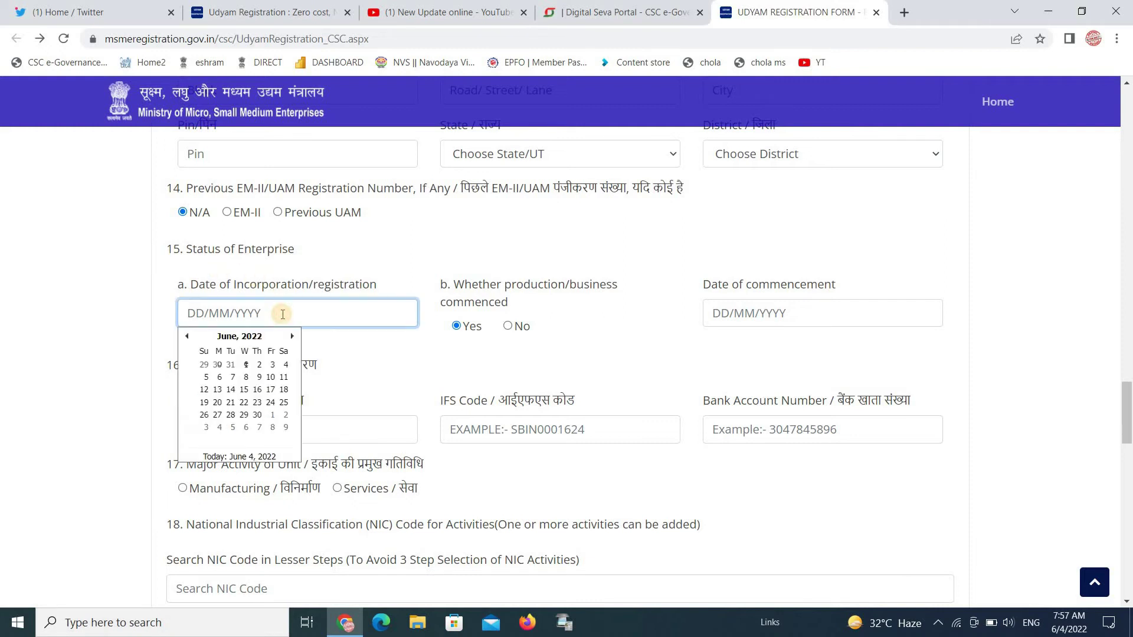
pyautogui.click(336, 297)
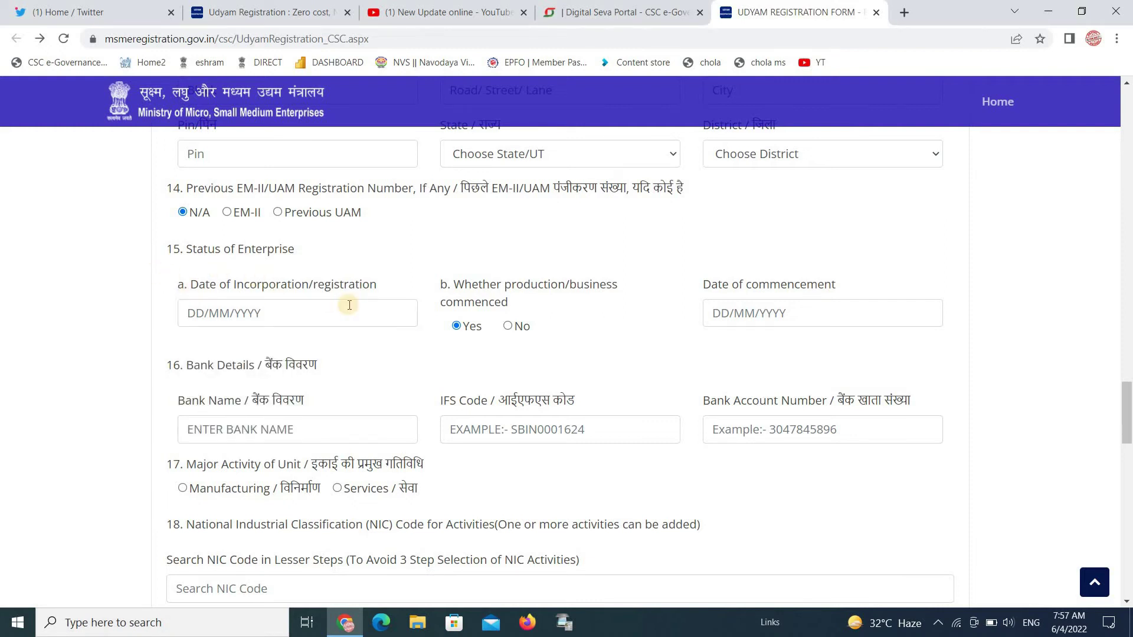
pyautogui.click(327, 319)
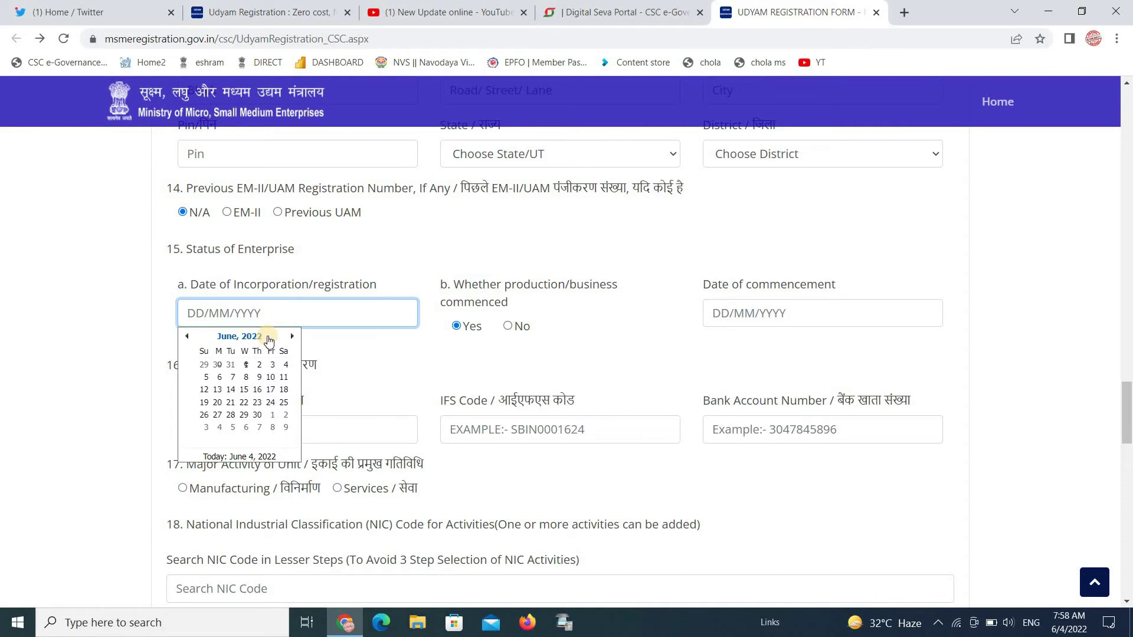
pyautogui.click(263, 337)
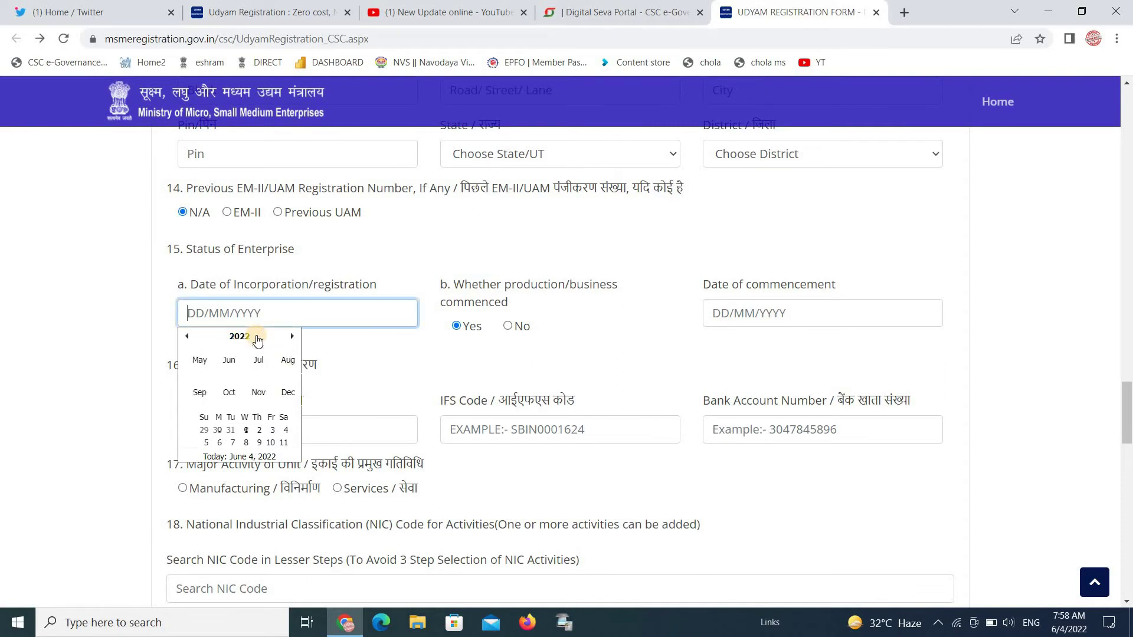
pyautogui.click(341, 352)
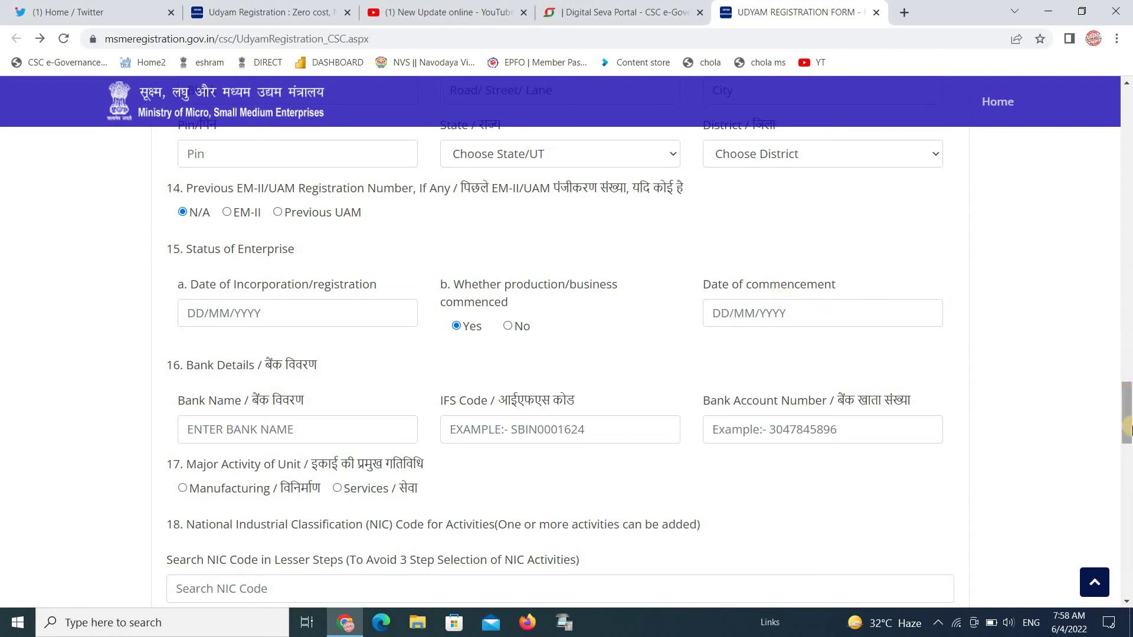
pyautogui.scroll(-3, 240, 221)
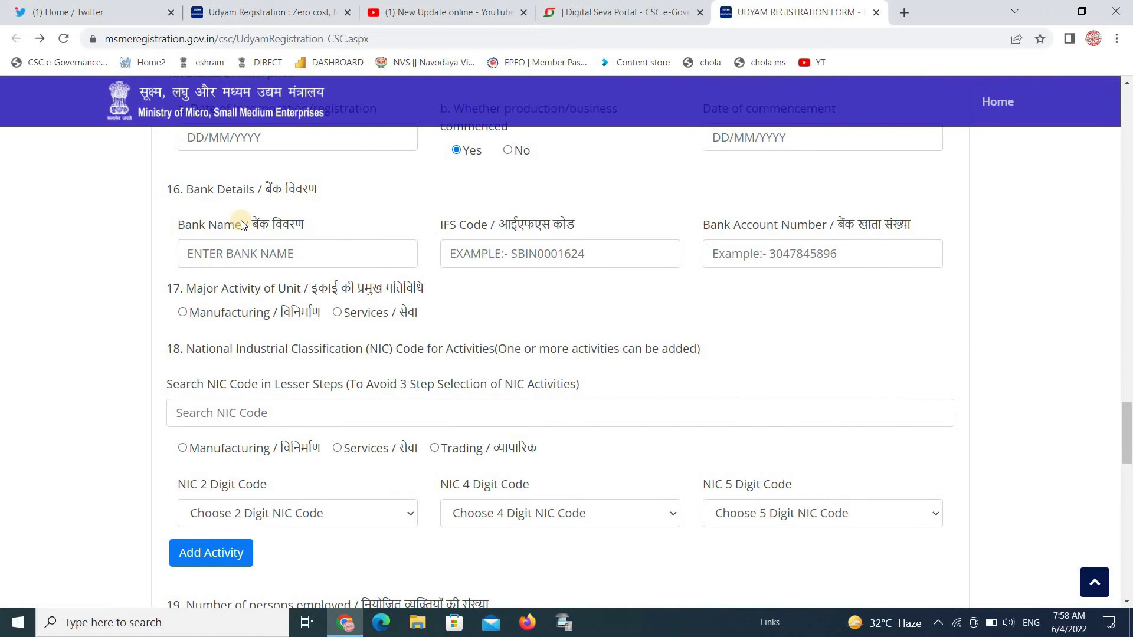
# Choose Services as the major activity and Non-Trading under services
pyautogui.click(303, 264)
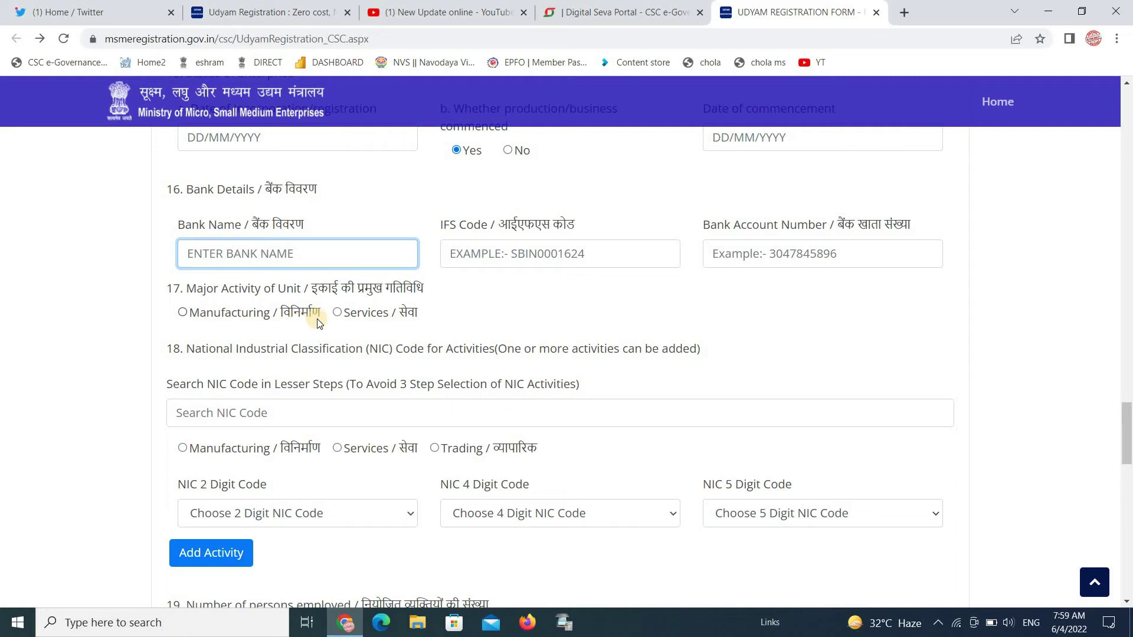
pyautogui.click(340, 313)
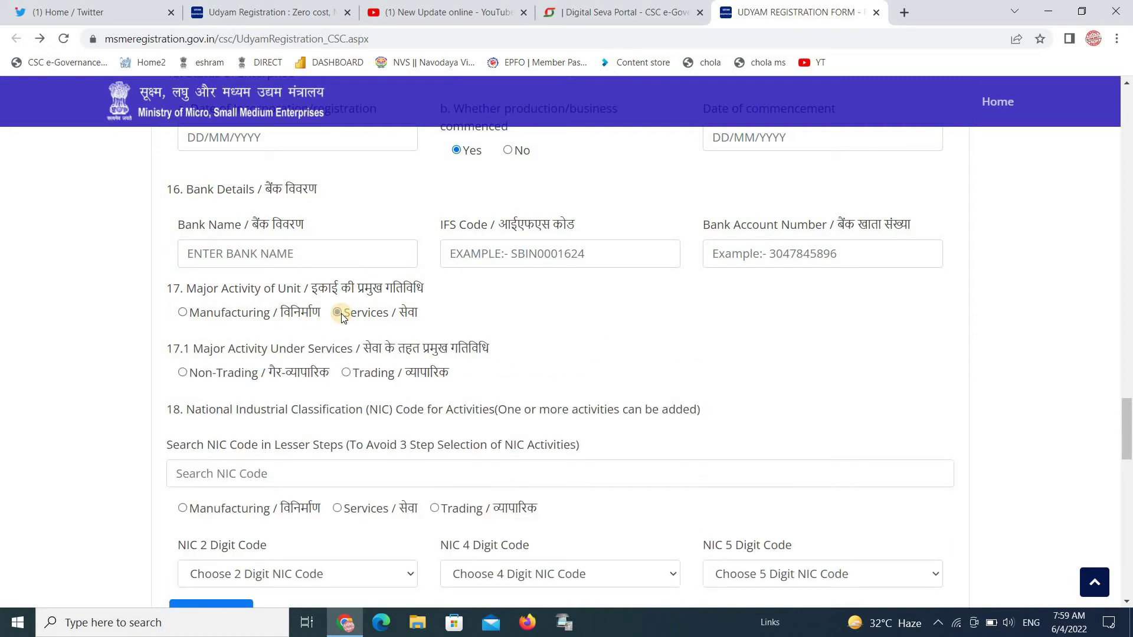
pyautogui.click(341, 317)
pyautogui.click(183, 373)
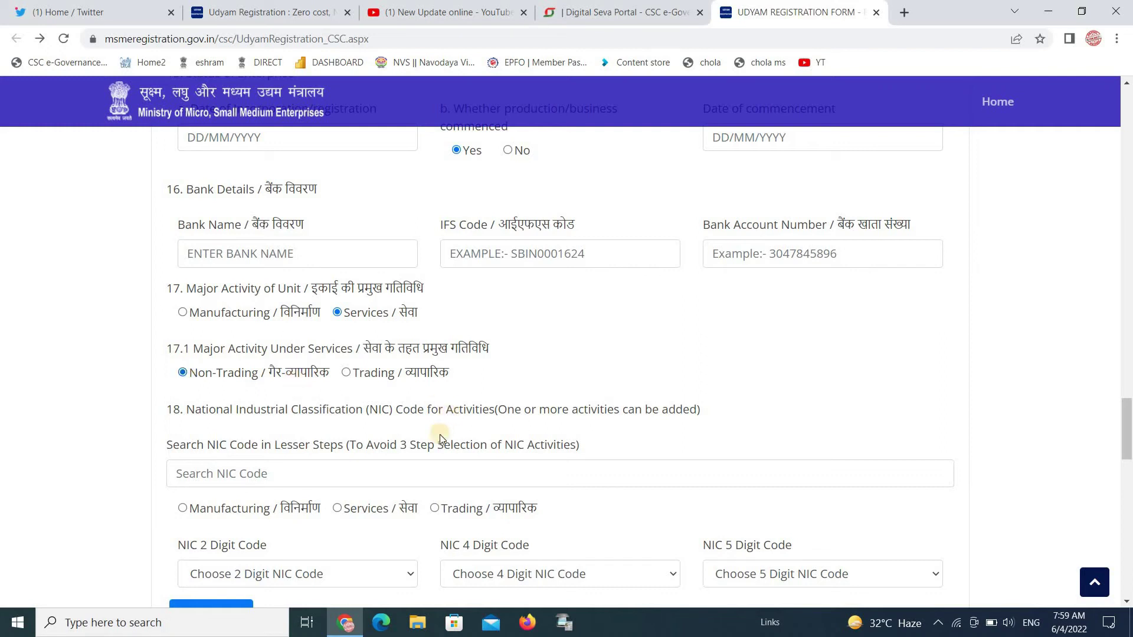
pyautogui.click(432, 473)
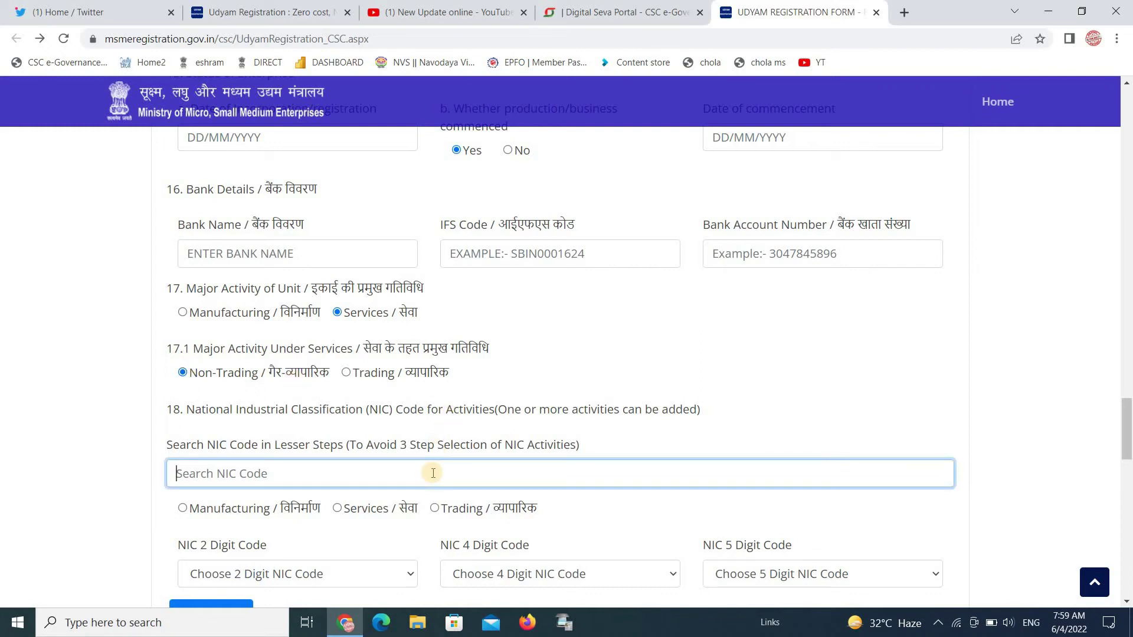
# Search MOBILE and add NIC code 46524, wholesale of telephone and mobile equipment
pyautogui.moveTo(1128, 439); pyautogui.dragTo(1128, 476)
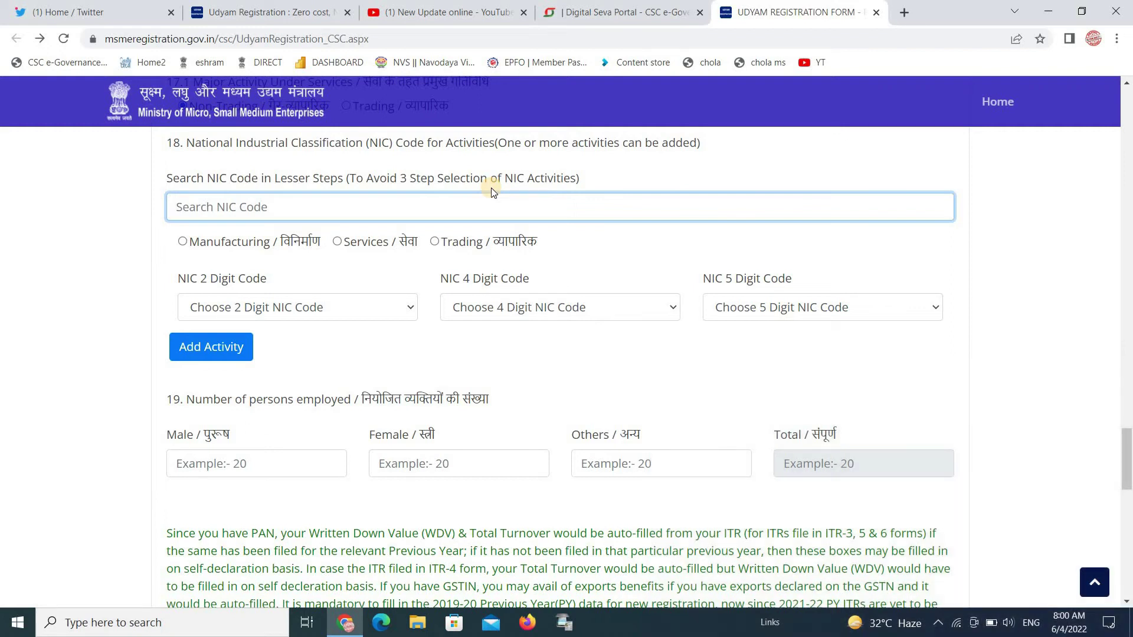
pyautogui.write('MO')
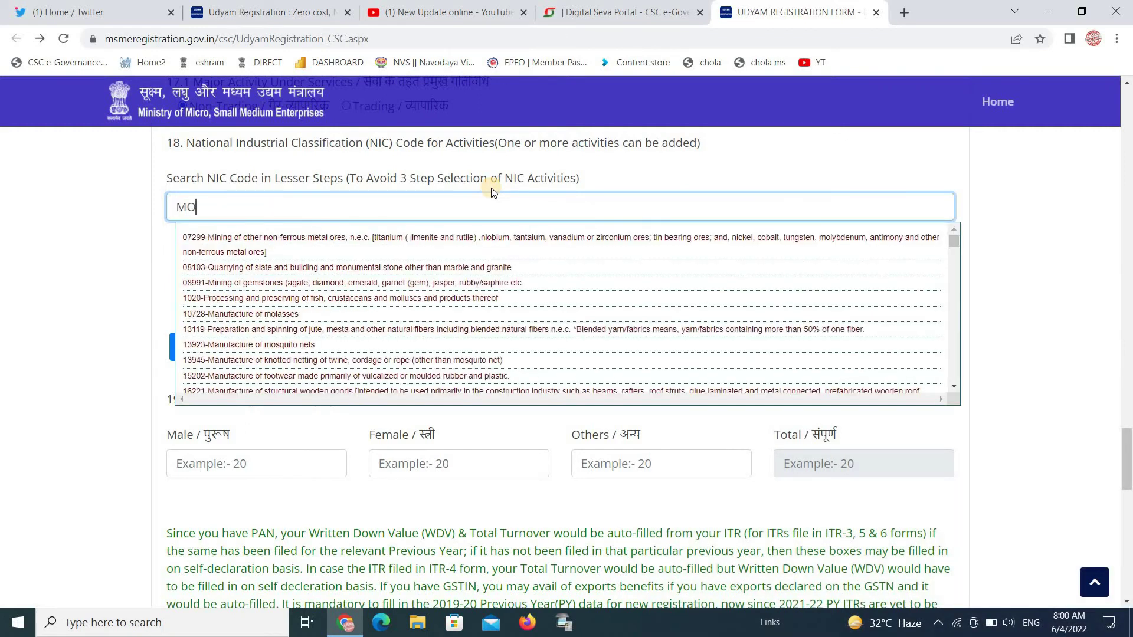
pyautogui.write('BILE')
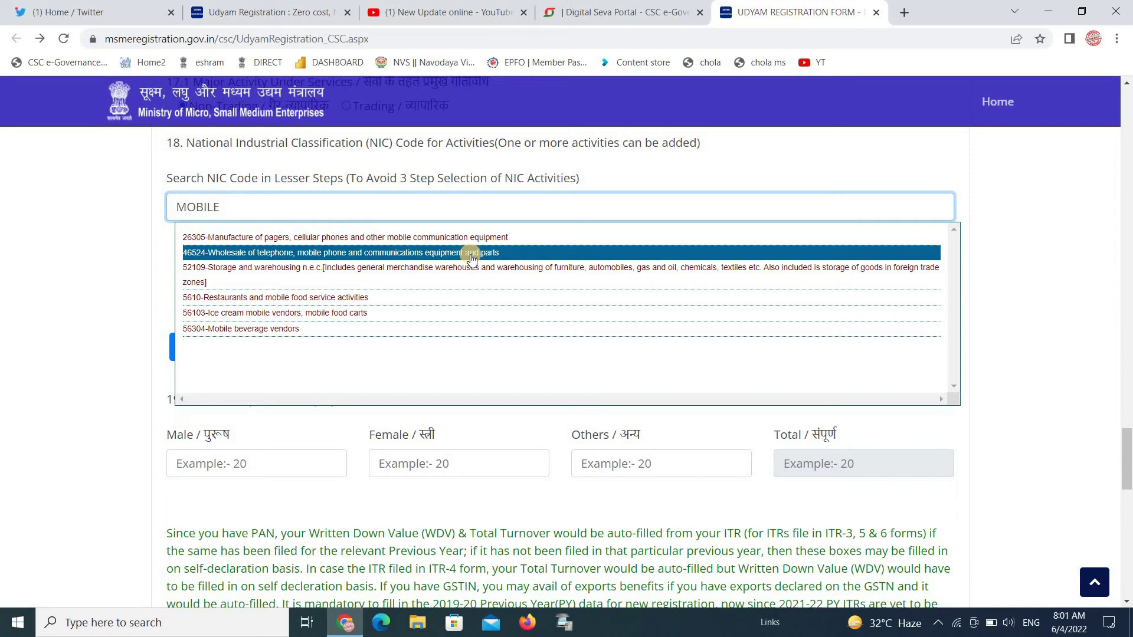
pyautogui.click(471, 254)
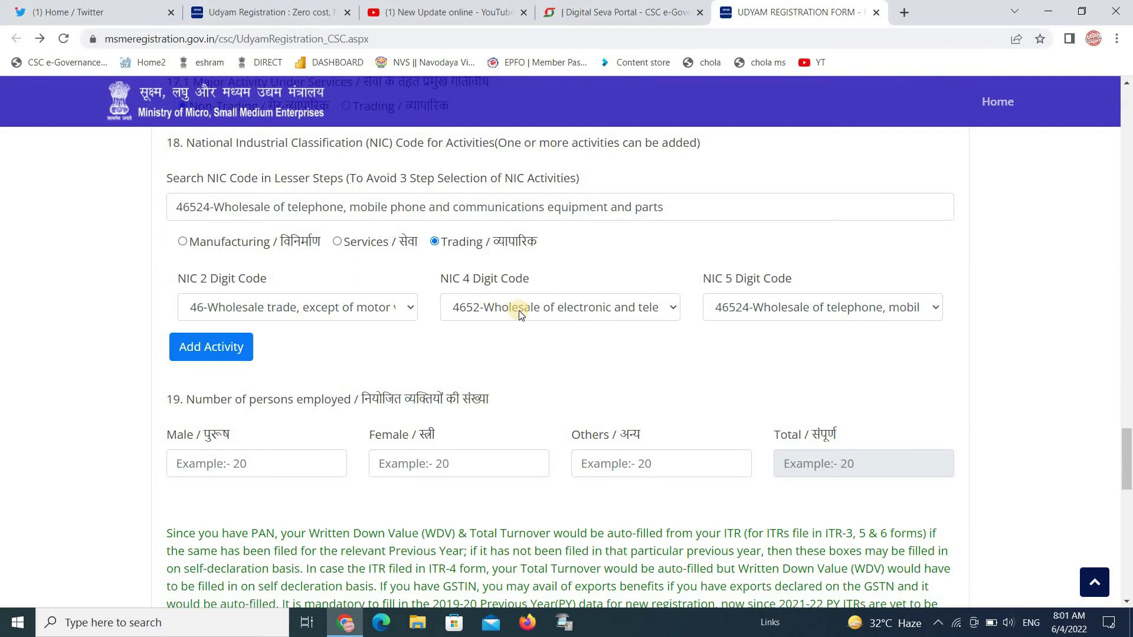
pyautogui.click(737, 313)
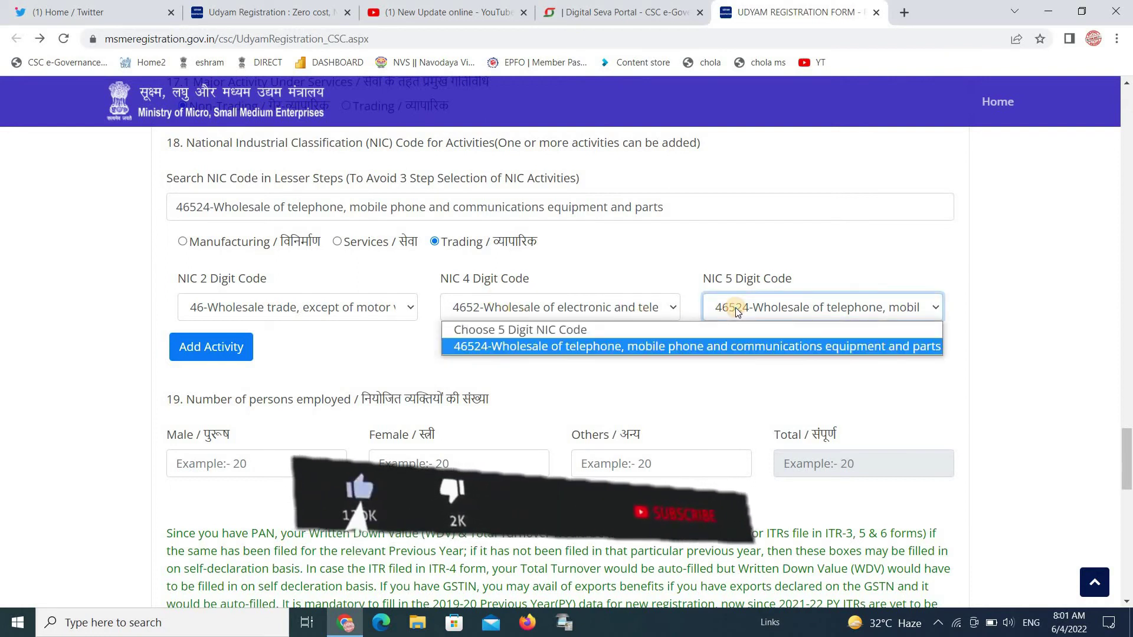
pyautogui.click(723, 350)
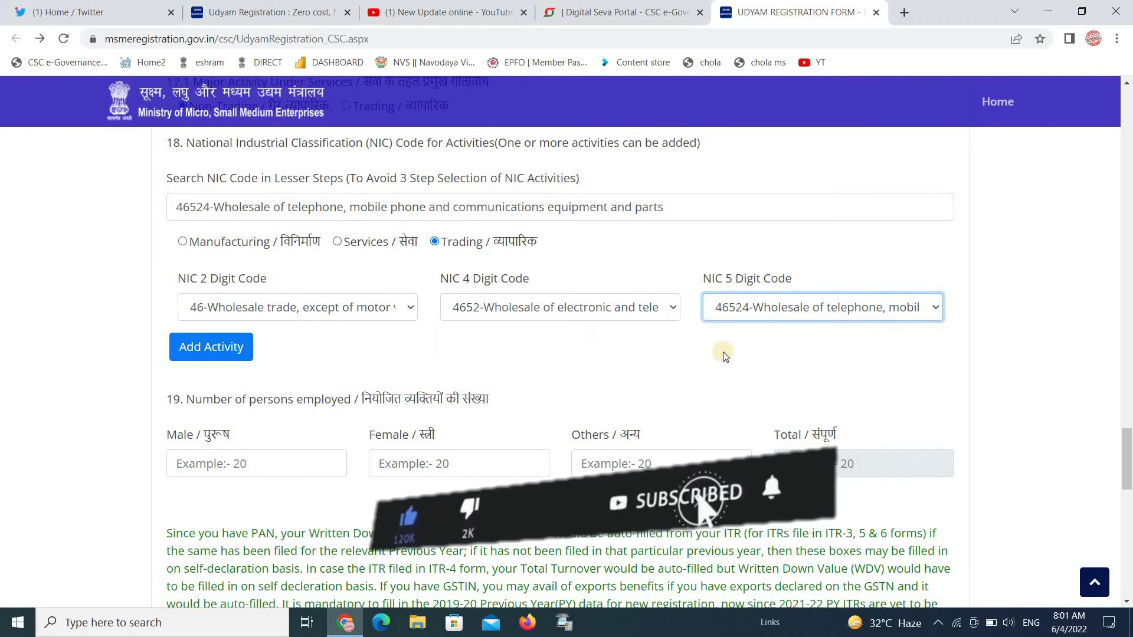
pyautogui.click(217, 348)
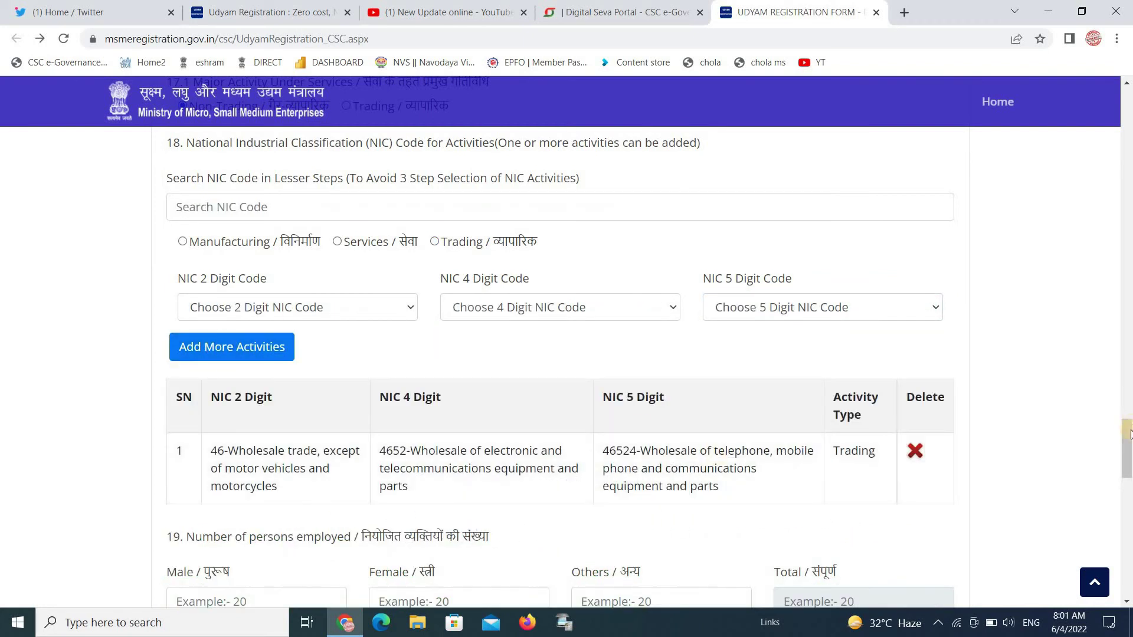
# Enter 01 male, 01 female and 0 other employees, totalling 2
pyautogui.moveTo(1129, 447); pyautogui.dragTo(1128, 487)
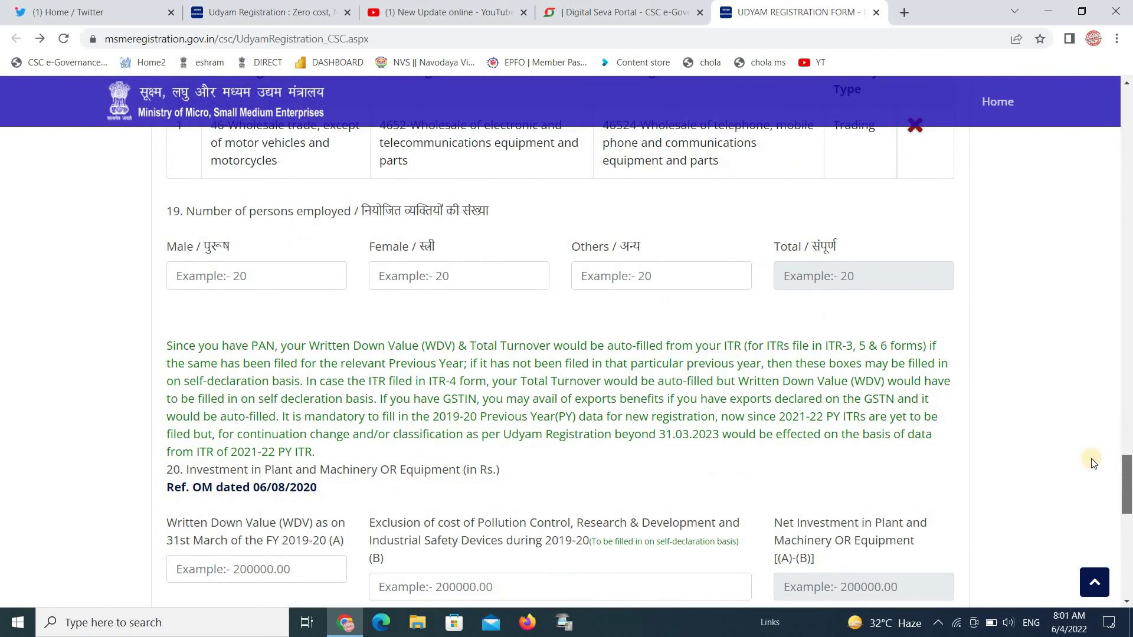
pyautogui.click(253, 279)
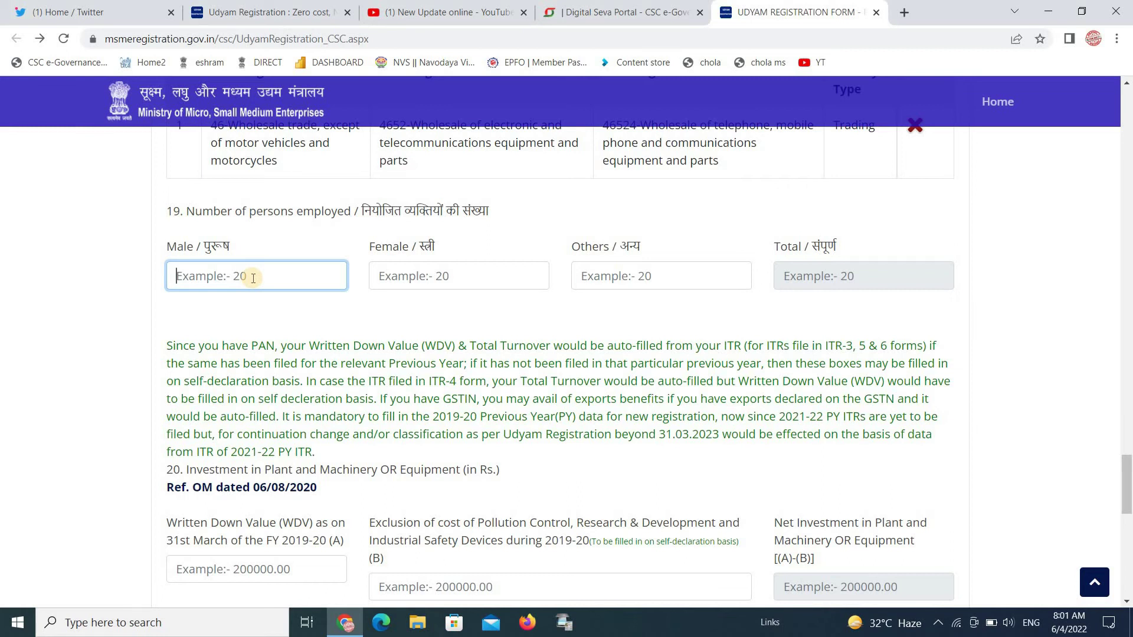
pyautogui.write('01')
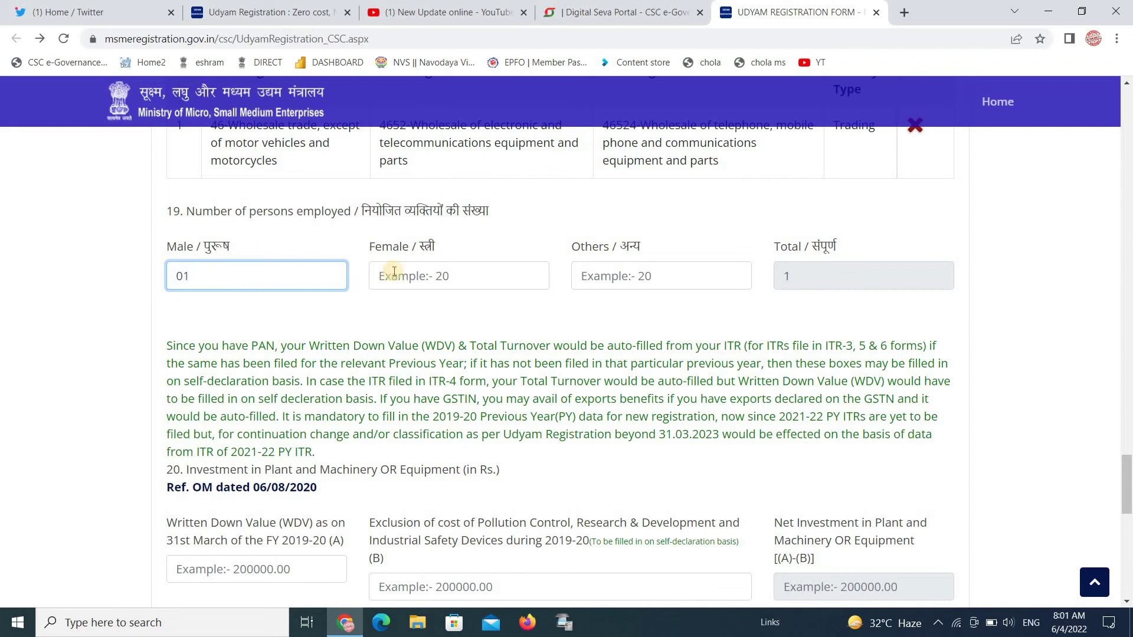
pyautogui.click(409, 274)
pyautogui.write('01')
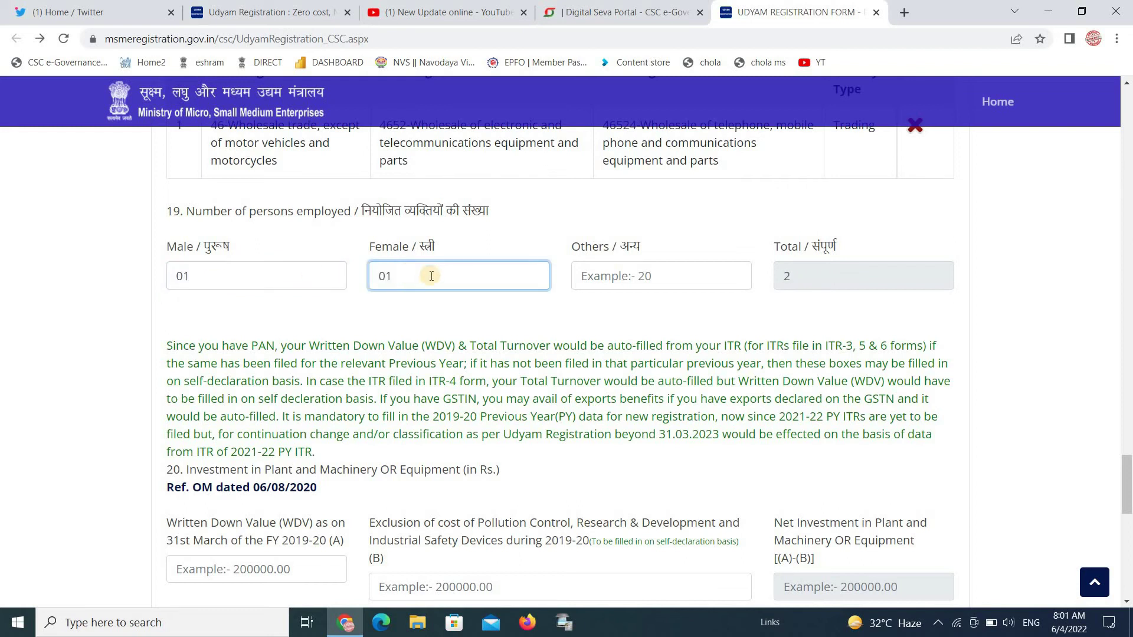
pyautogui.click(651, 278)
pyautogui.write('0')
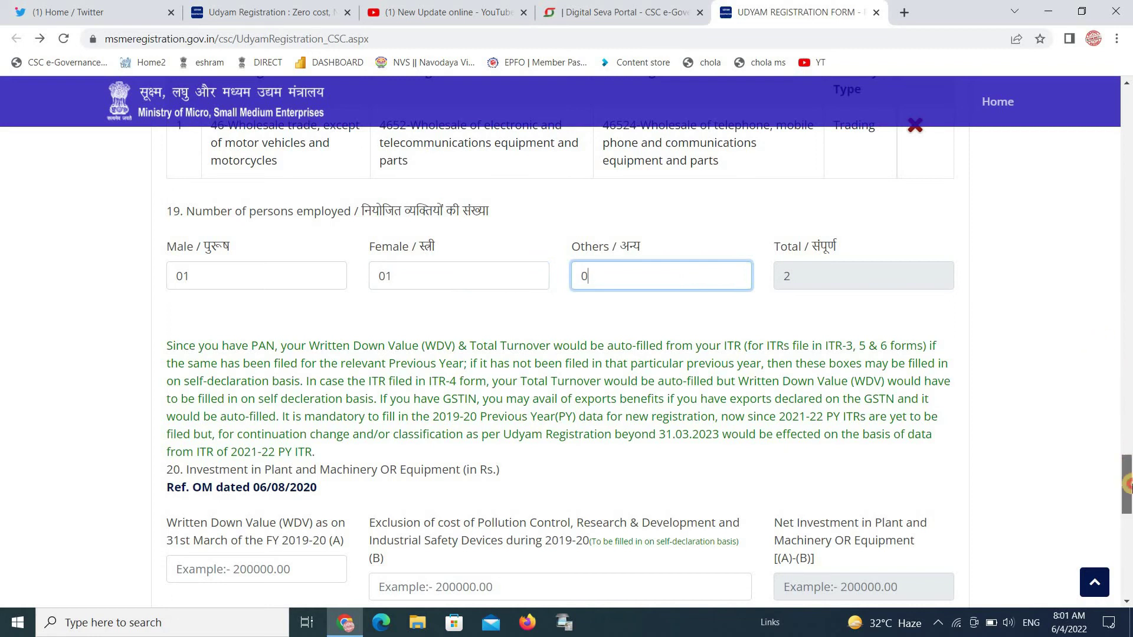
pyautogui.moveTo(1129, 457); pyautogui.dragTo(1128, 507)
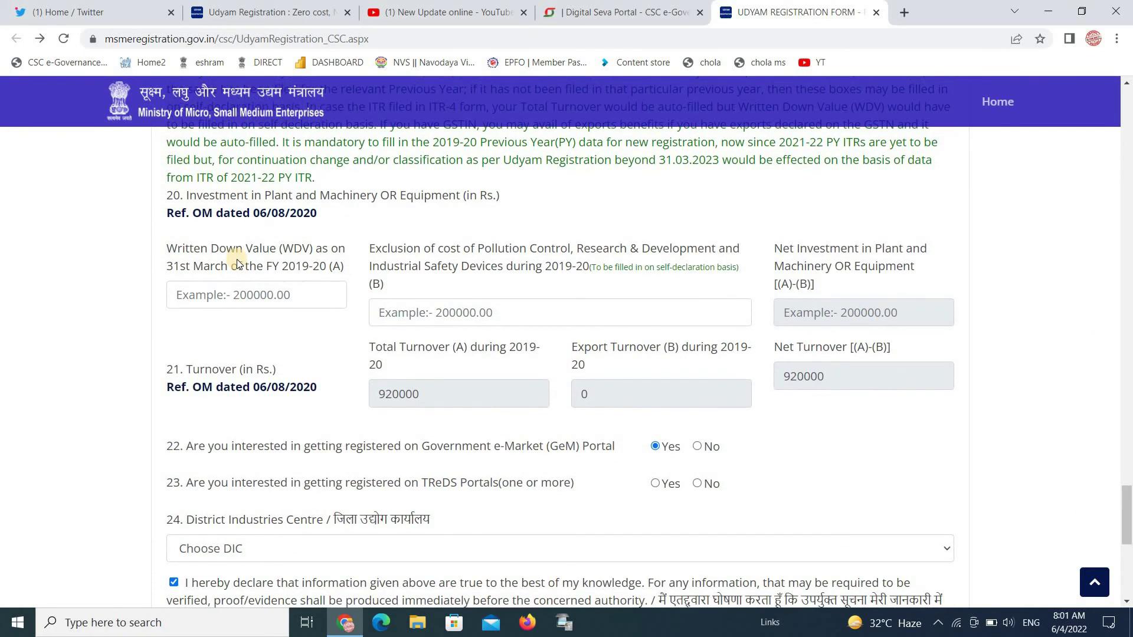
# Enter written down value 200000 and exclusion 0, giving net investment 200000
pyautogui.click(250, 296)
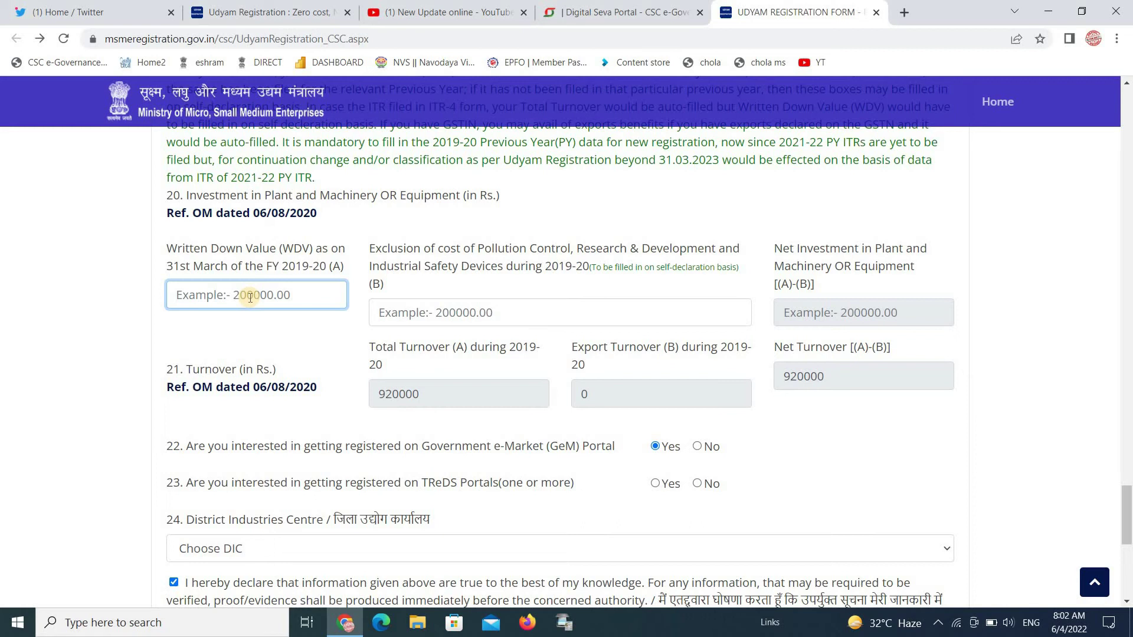
pyautogui.write('2000')
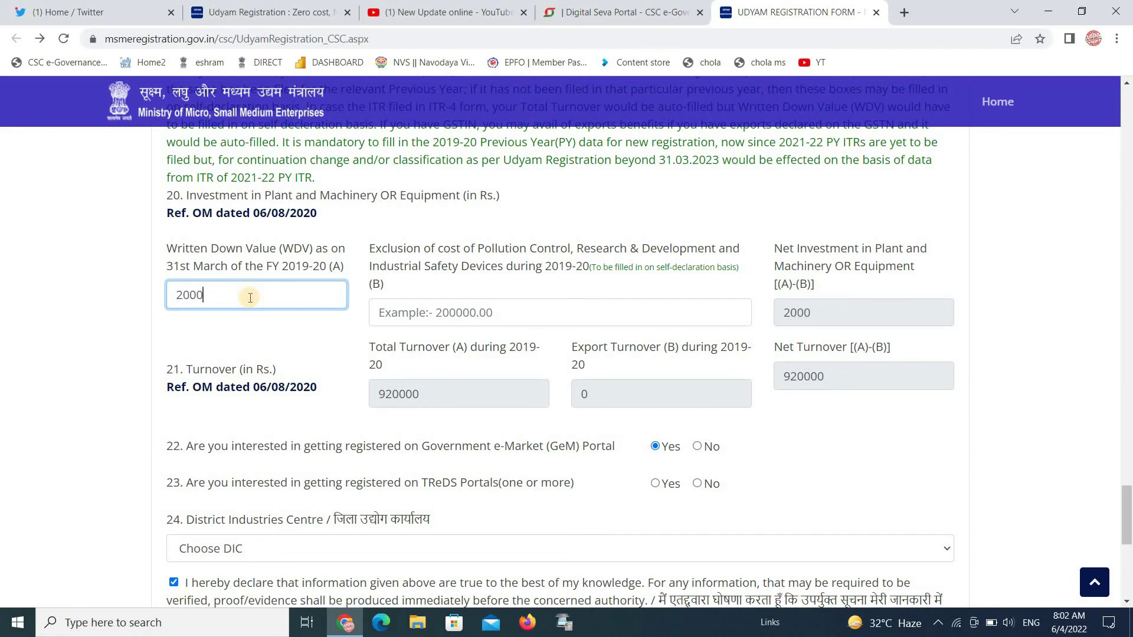
pyautogui.write('00')
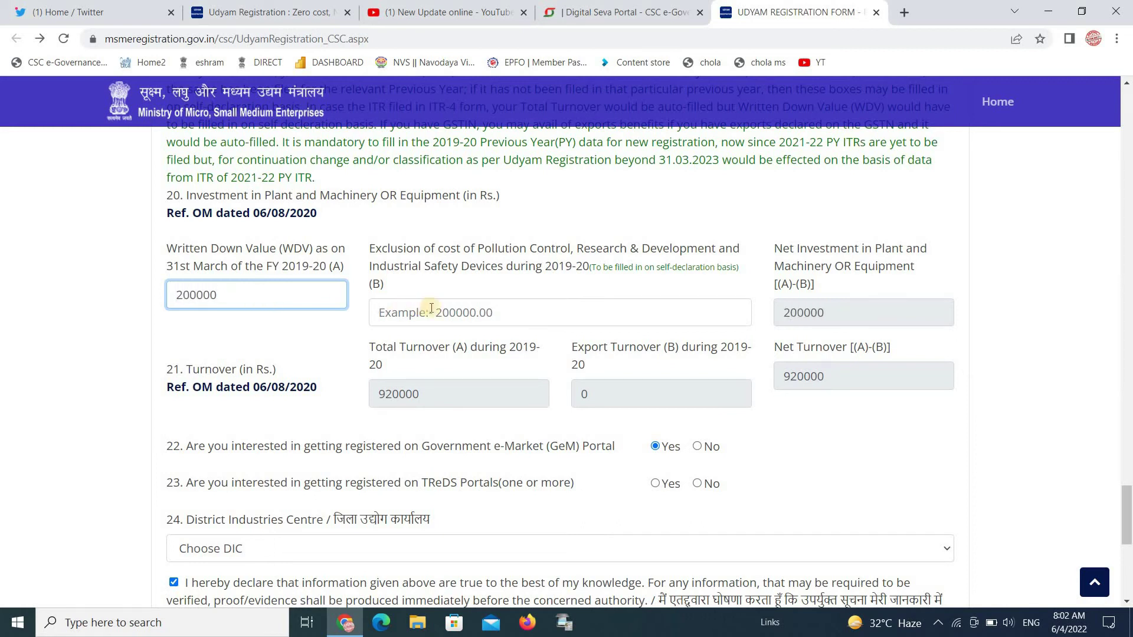
pyautogui.click(439, 315)
pyautogui.write('0')
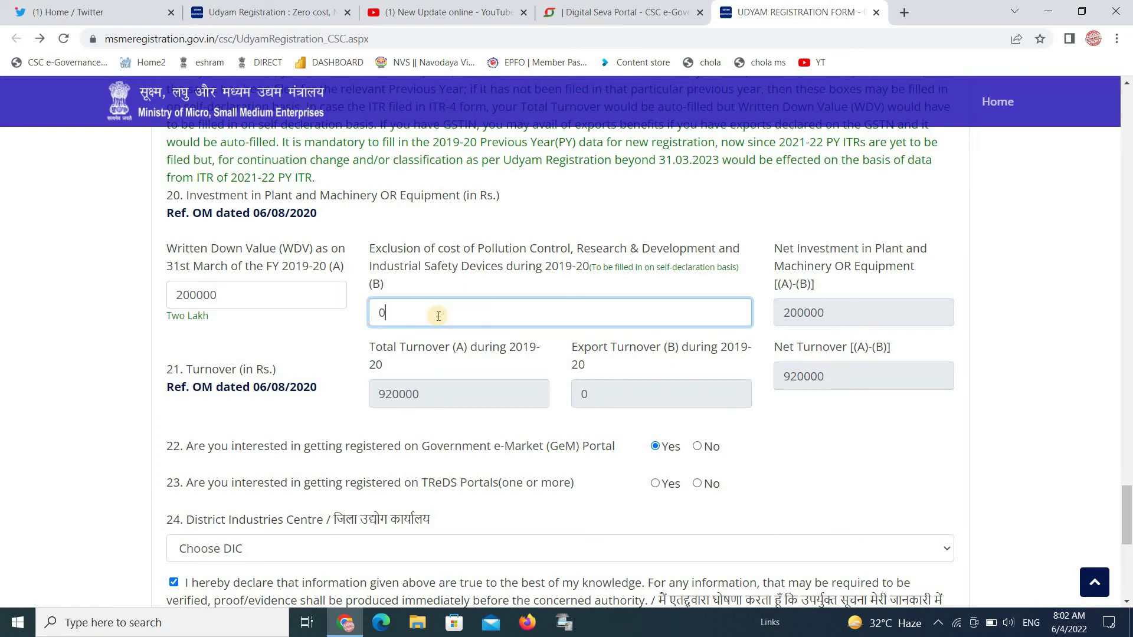
pyautogui.press('BackSpace')
pyautogui.write('1000000')
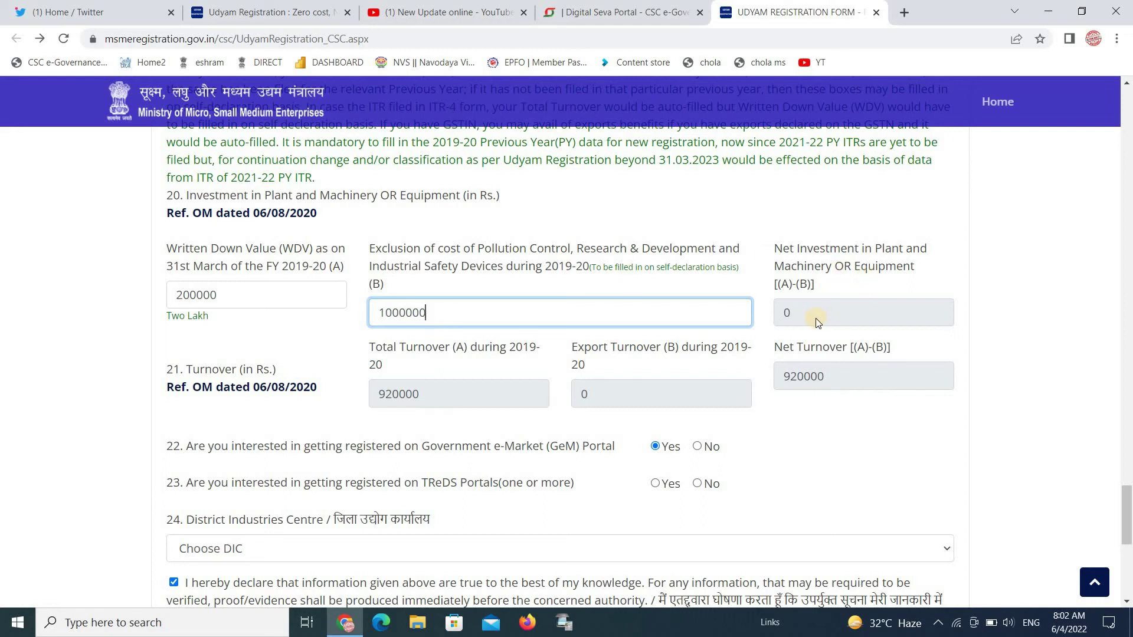
pyautogui.press('BackSpace')
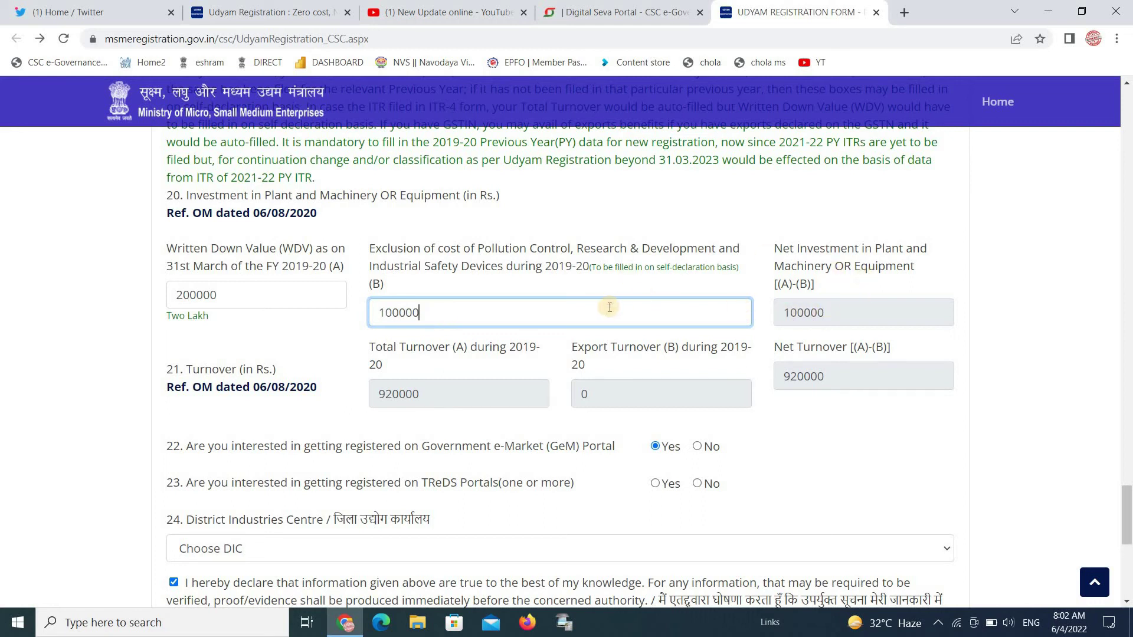
pyautogui.press('BackSpace')
pyautogui.press('BackSpace')
pyautogui.press('BackSpace')
pyautogui.press('BackSpace')
pyautogui.press('BackSpace')
pyautogui.press('BackSpace')
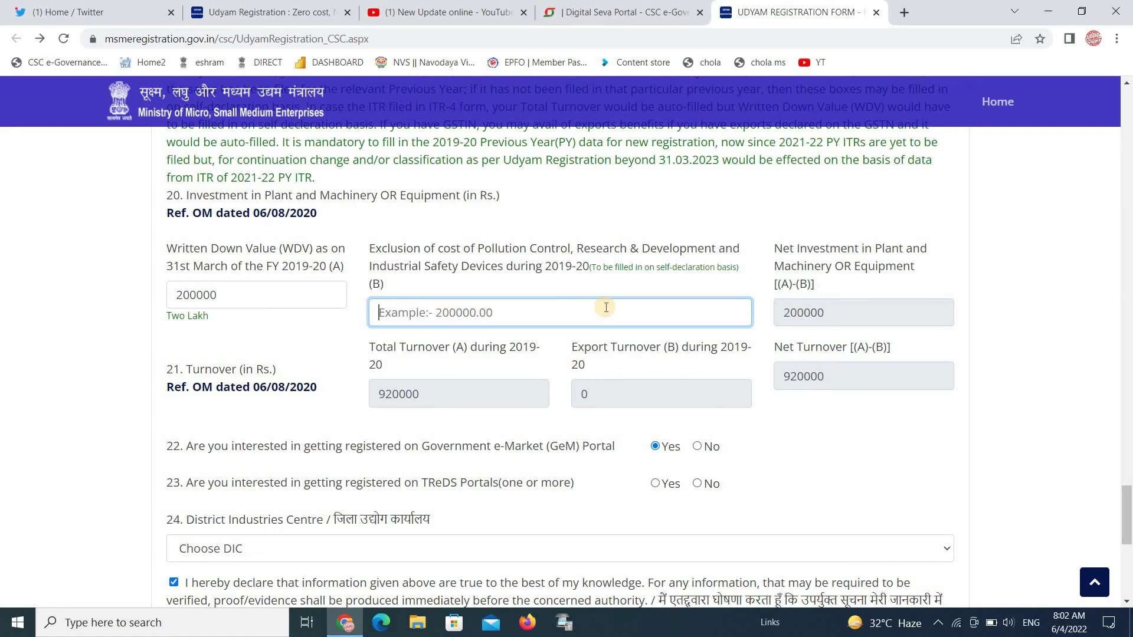
pyautogui.write('0')
pyautogui.click(496, 413)
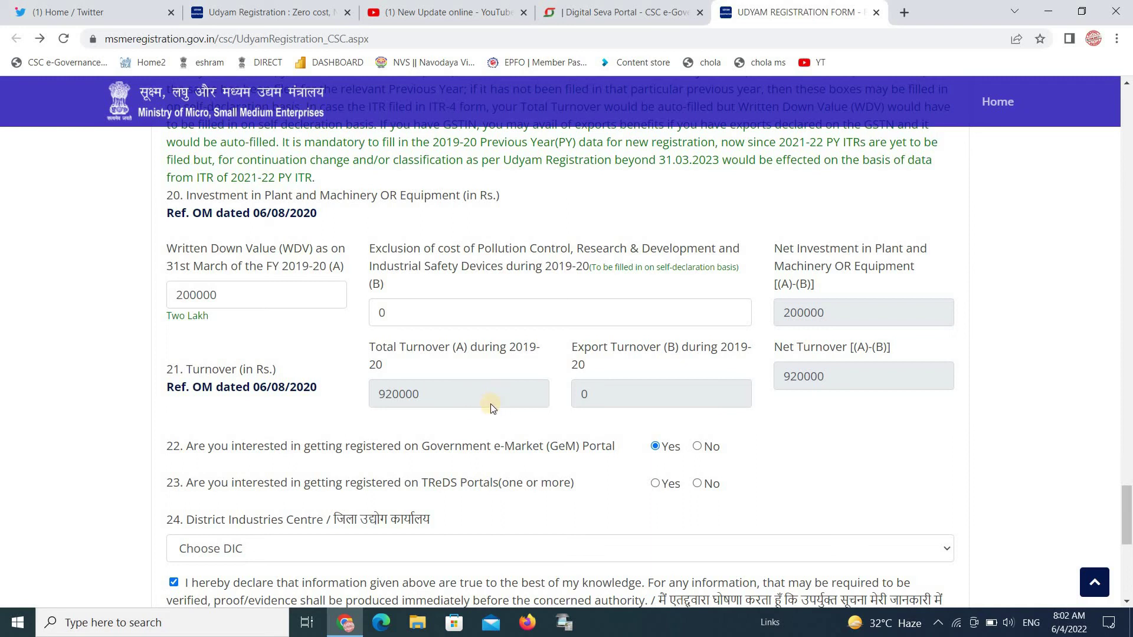
# Answer Yes for TReDS, leave District Industries Centre unchosen, and submit for final OTP
pyautogui.moveTo(1127, 496); pyautogui.dragTo(1128, 519)
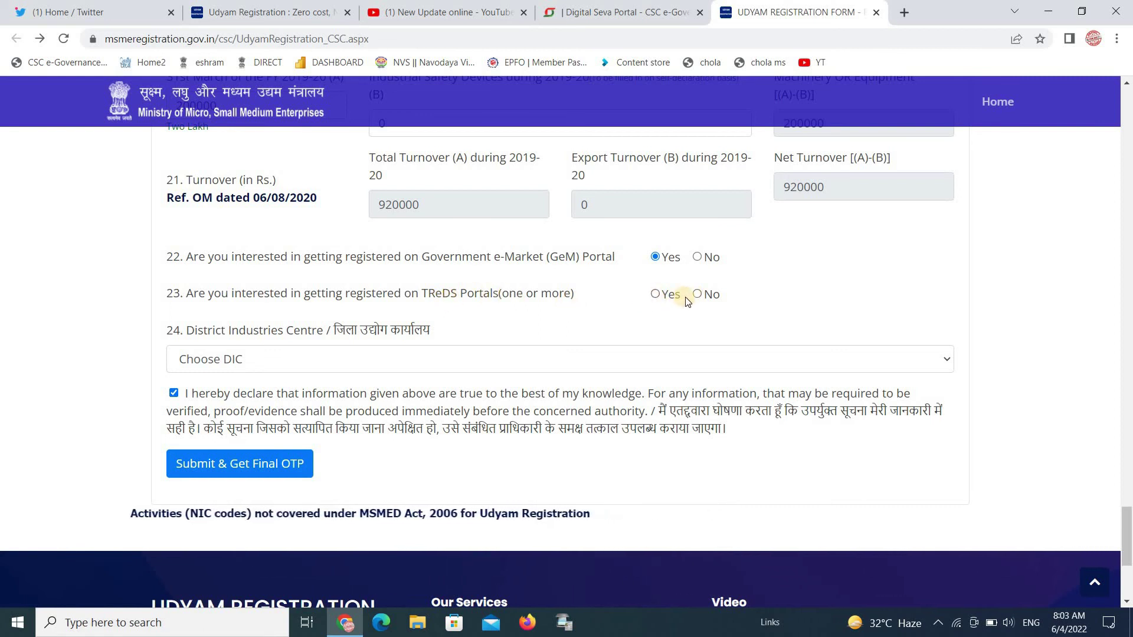
pyautogui.click(662, 297)
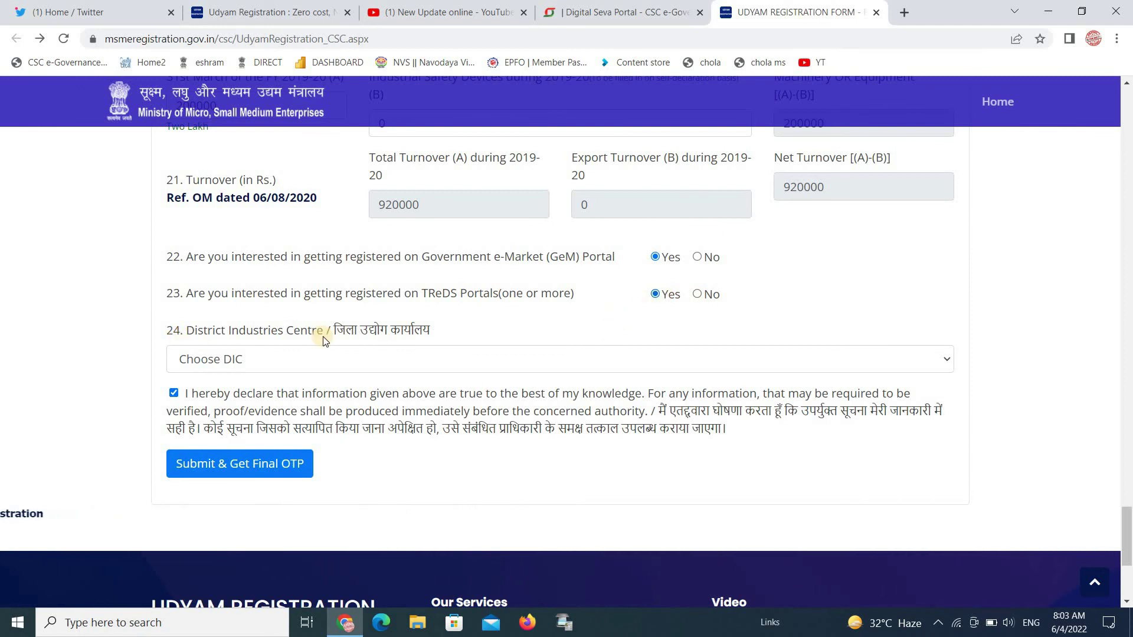
pyautogui.click(344, 356)
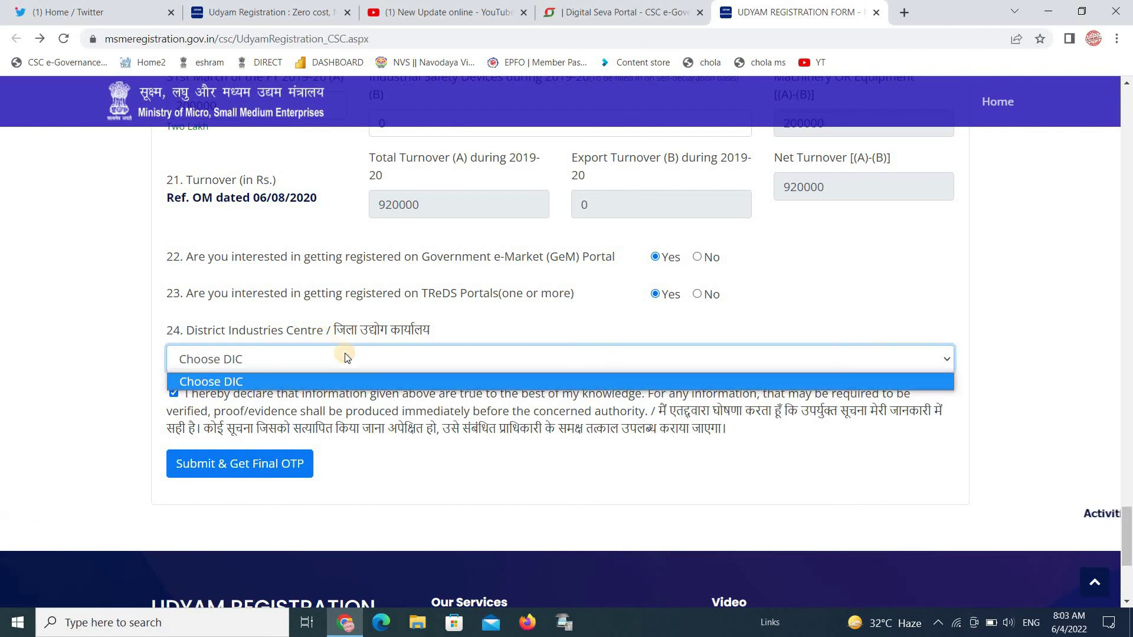
pyautogui.click(345, 357)
pyautogui.click(345, 357)
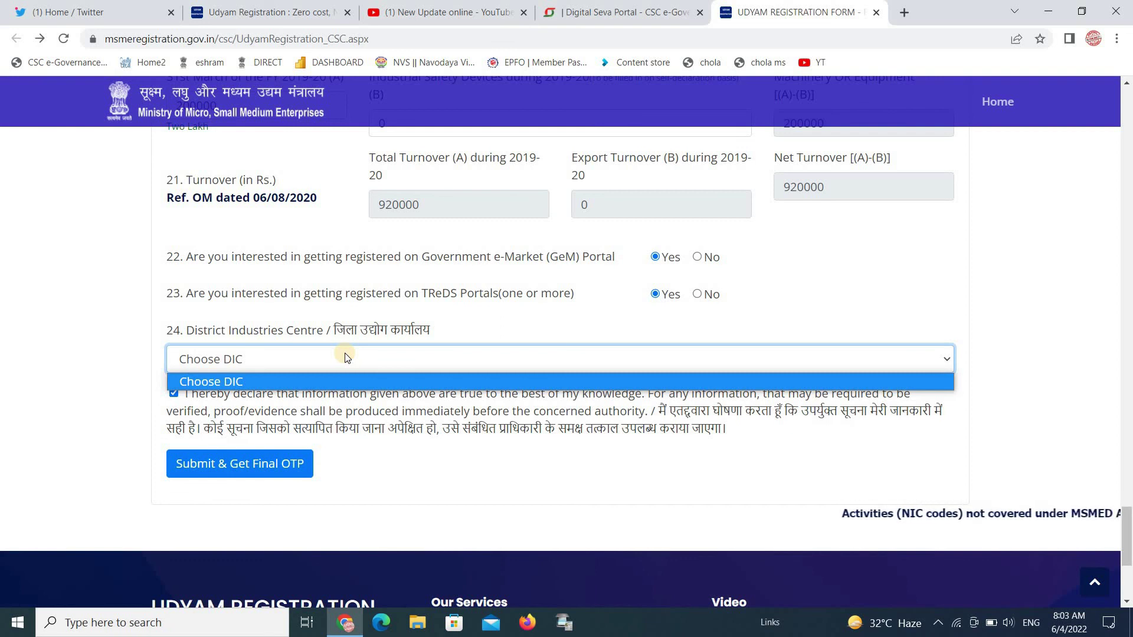
pyautogui.click(234, 472)
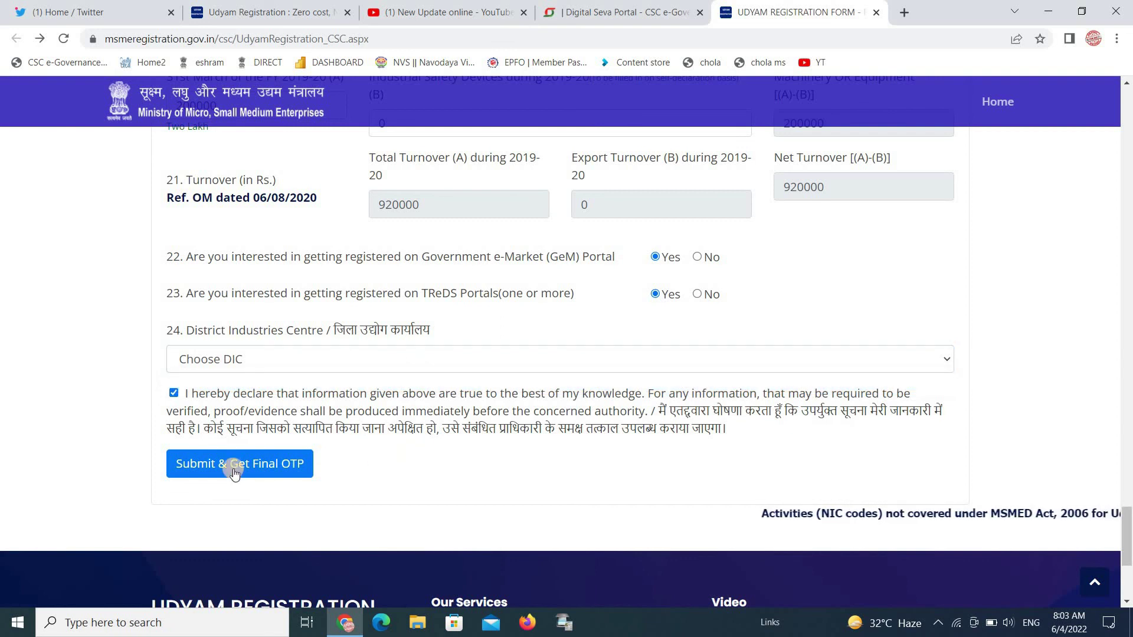
pyautogui.click(221, 472)
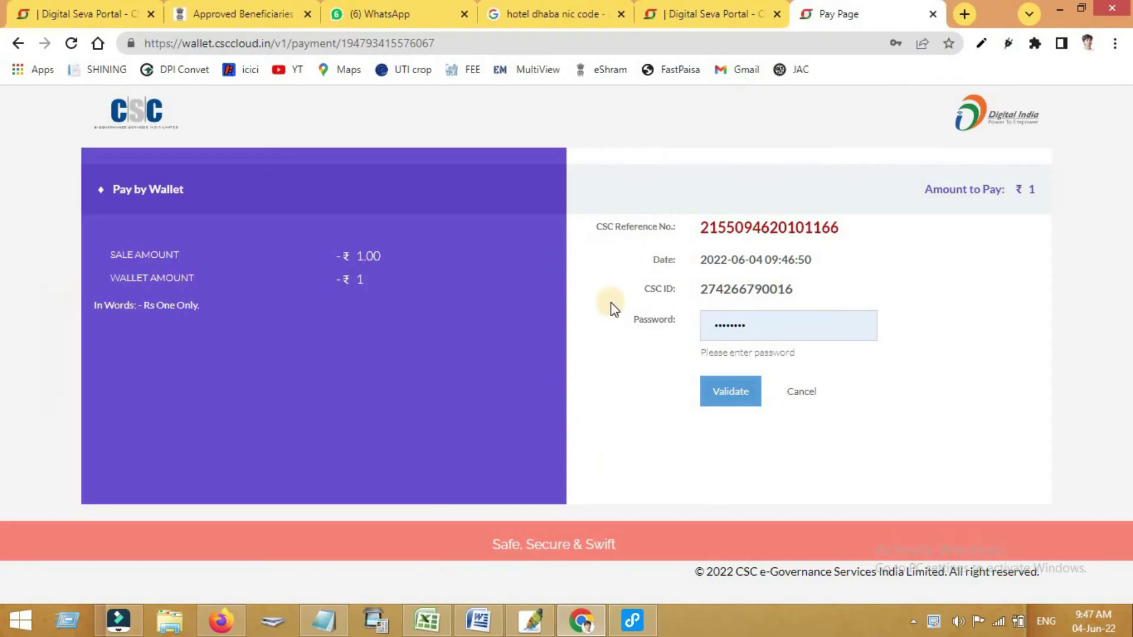
# Validate the CSC wallet, pay the ₹1 fee with the wallet PIN, then switch to New Update online
pyautogui.click(732, 405)
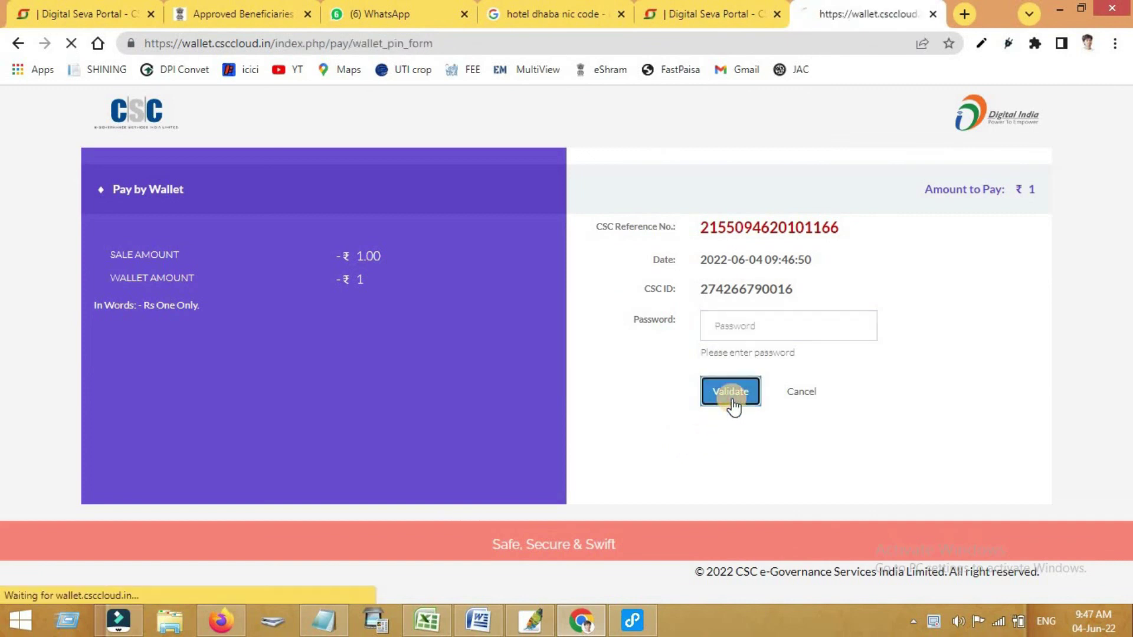
pyautogui.click(714, 355)
pyautogui.write('••')
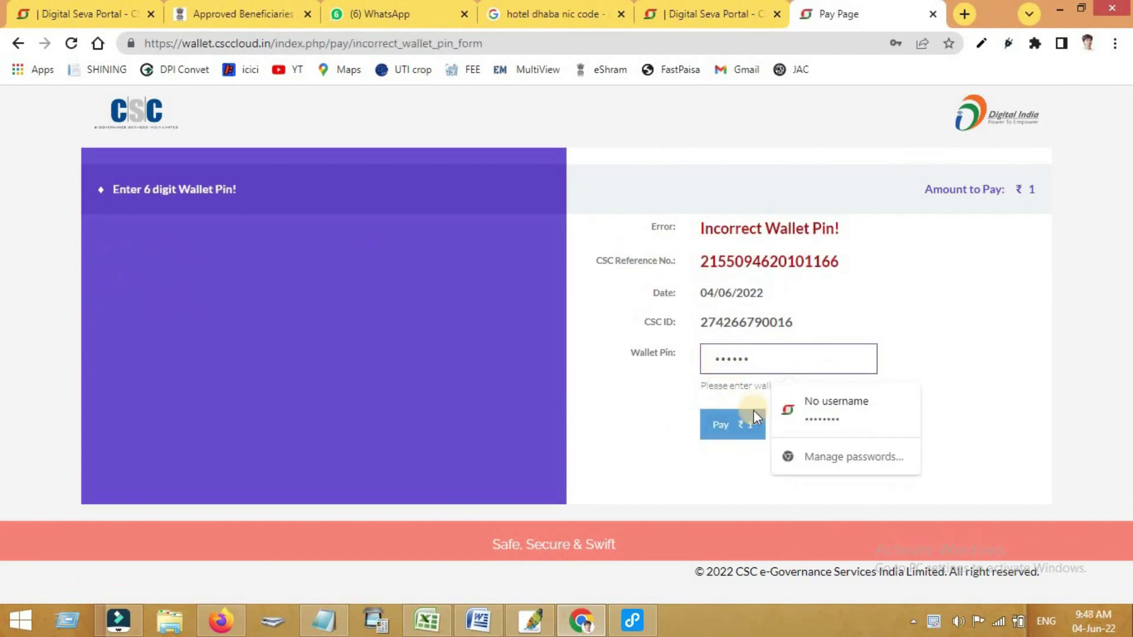
pyautogui.click(738, 428)
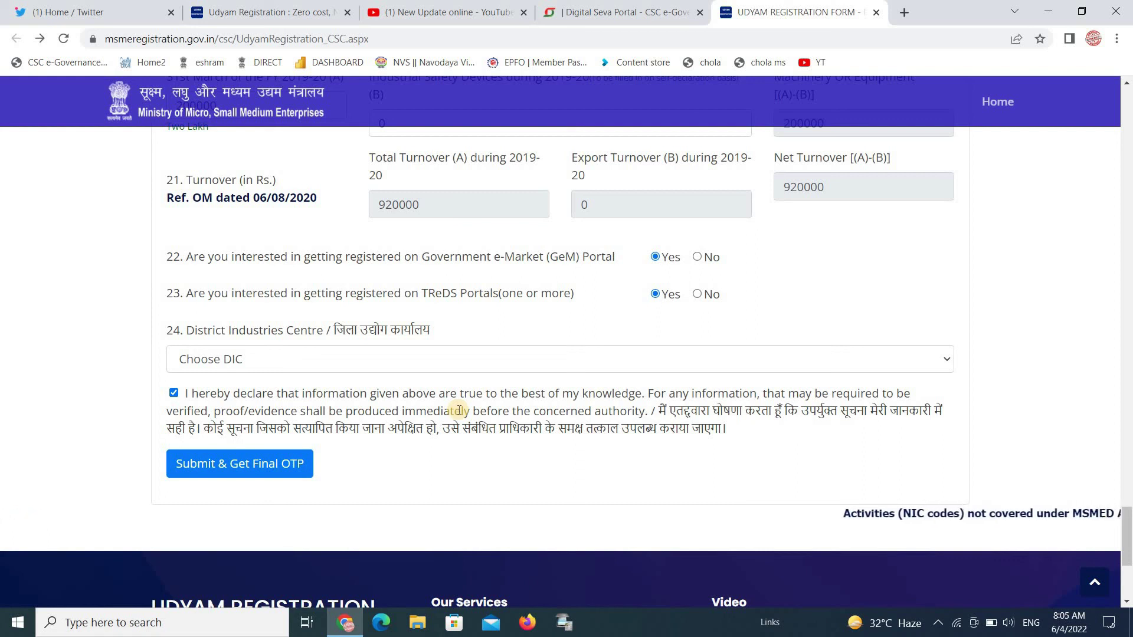
pyautogui.click(429, 5)
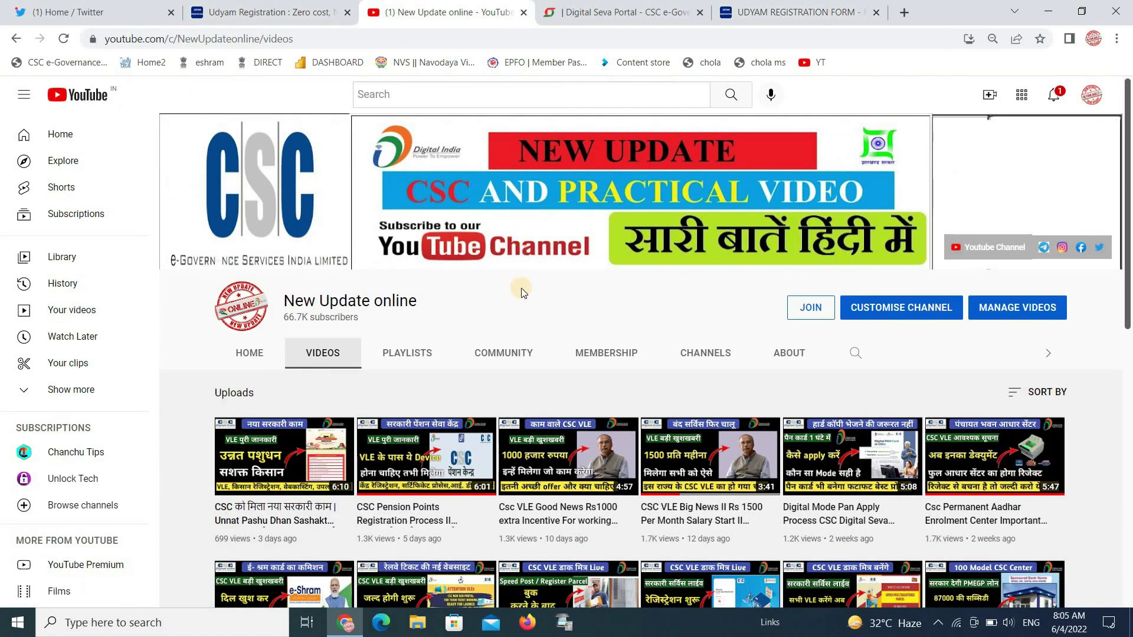